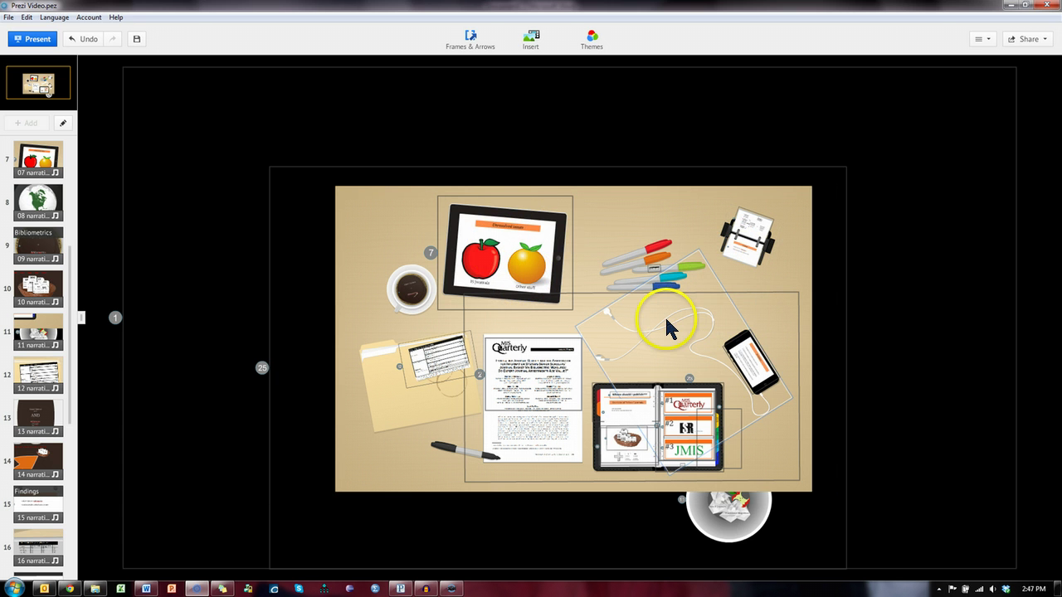
Step: Examine path steps 9 and 13 on the canvas, and return to the overview of the whole presentation
{"action": "left_click", "coordinate": [44, 254]}
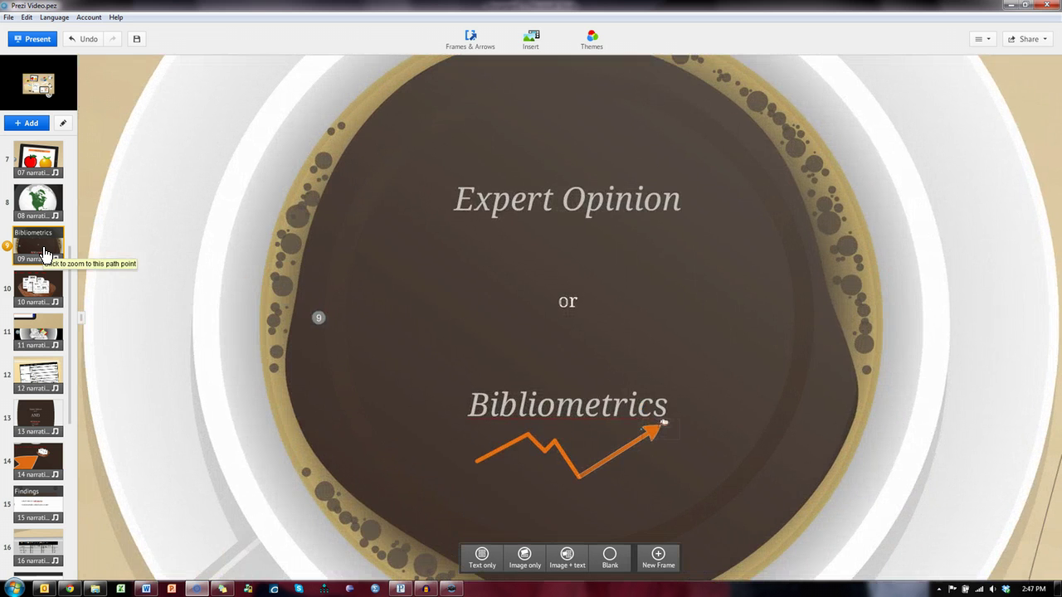
{"action": "left_click", "coordinate": [30, 421]}
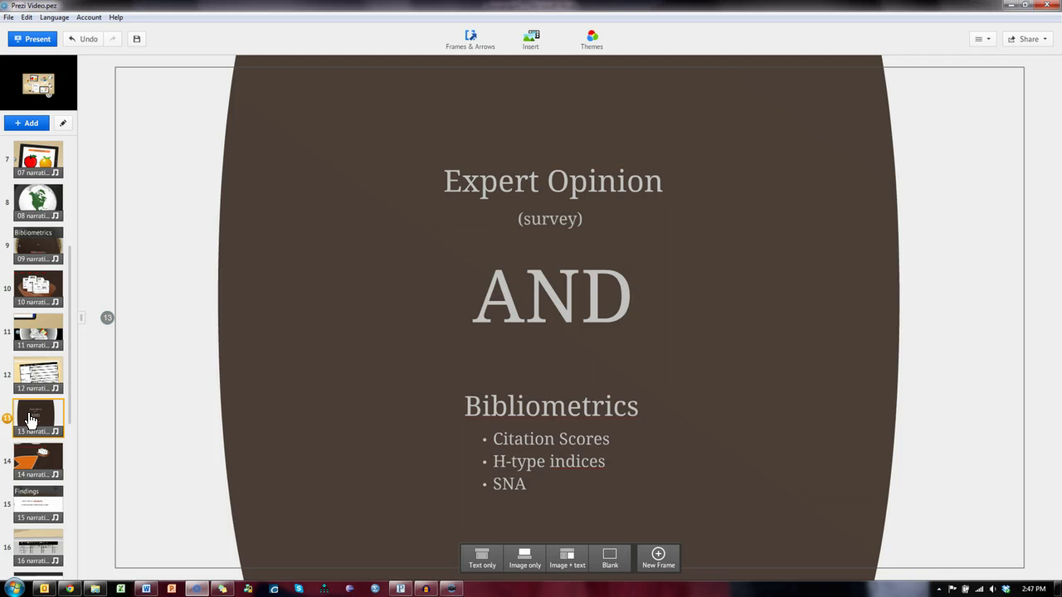
{"action": "left_click", "coordinate": [25, 99]}
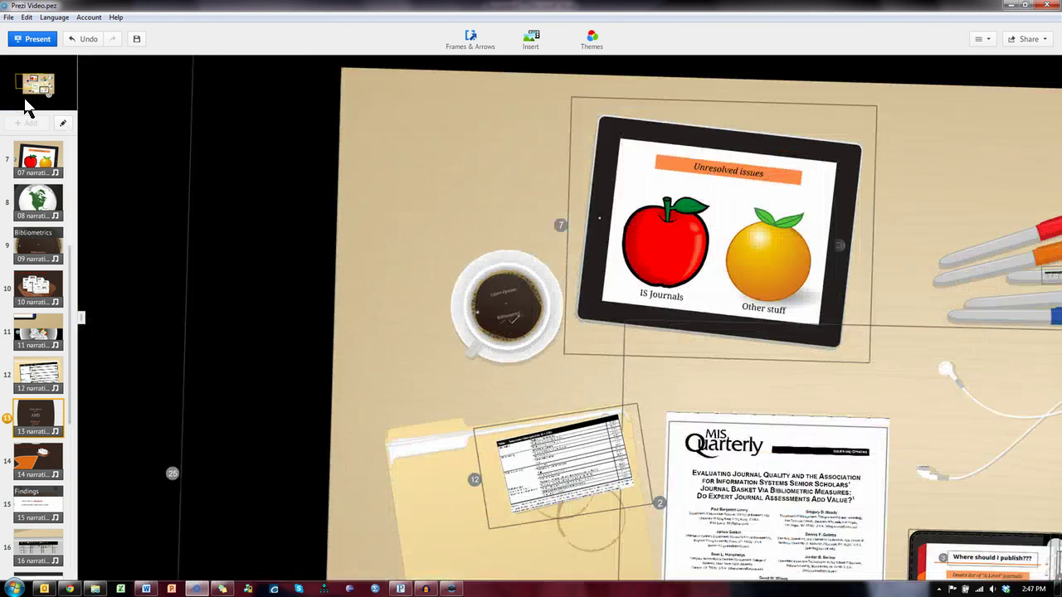
{"action": "left_click", "coordinate": [50, 169]}
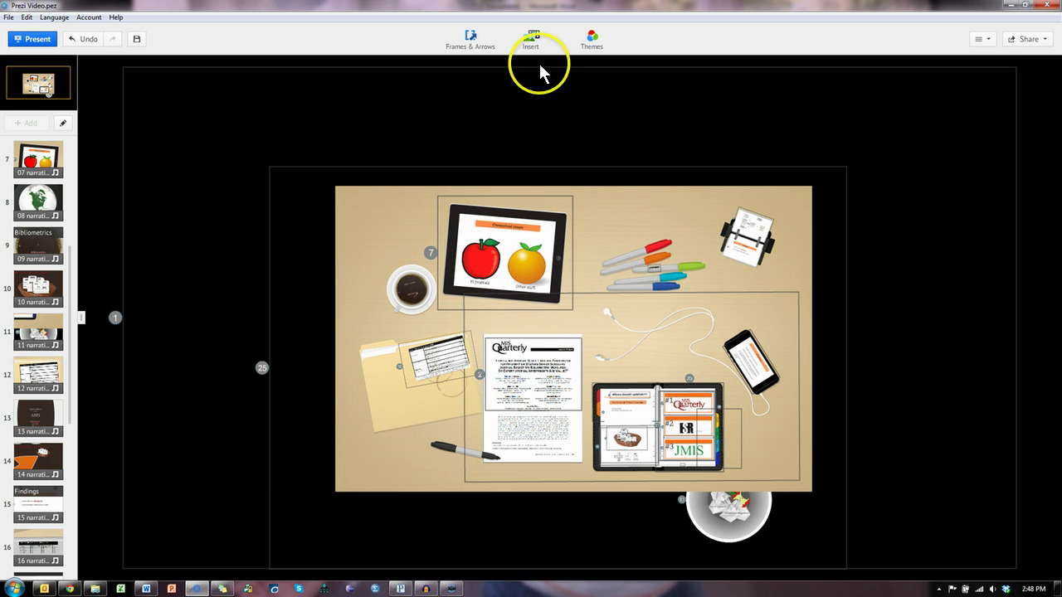
Step: Add the image of the coloured markers to the presentation path and zoom to its new path step
{"action": "left_click", "coordinate": [653, 253]}
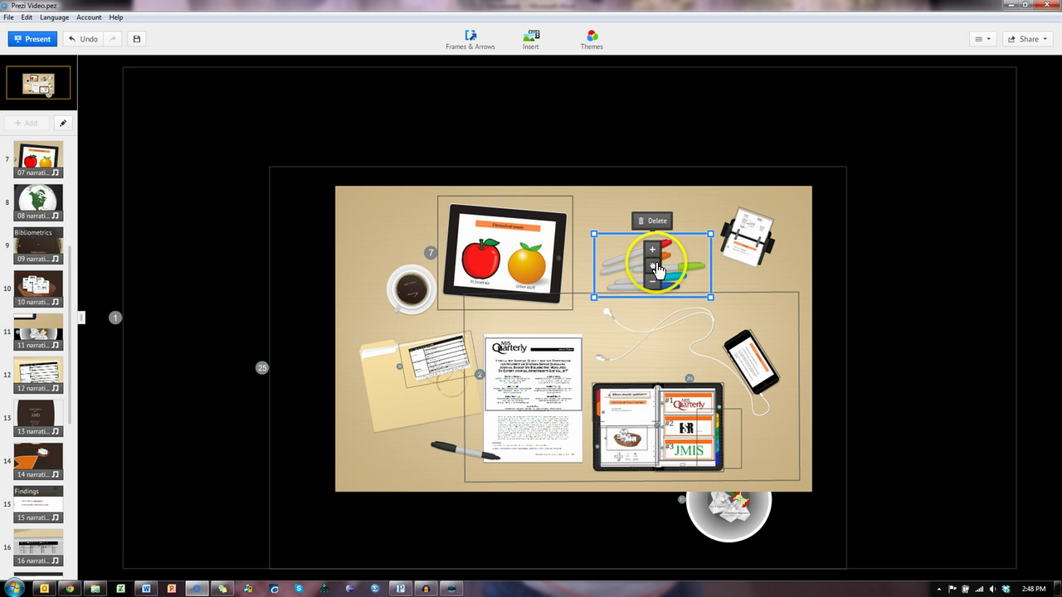
{"action": "right_click", "coordinate": [657, 266]}
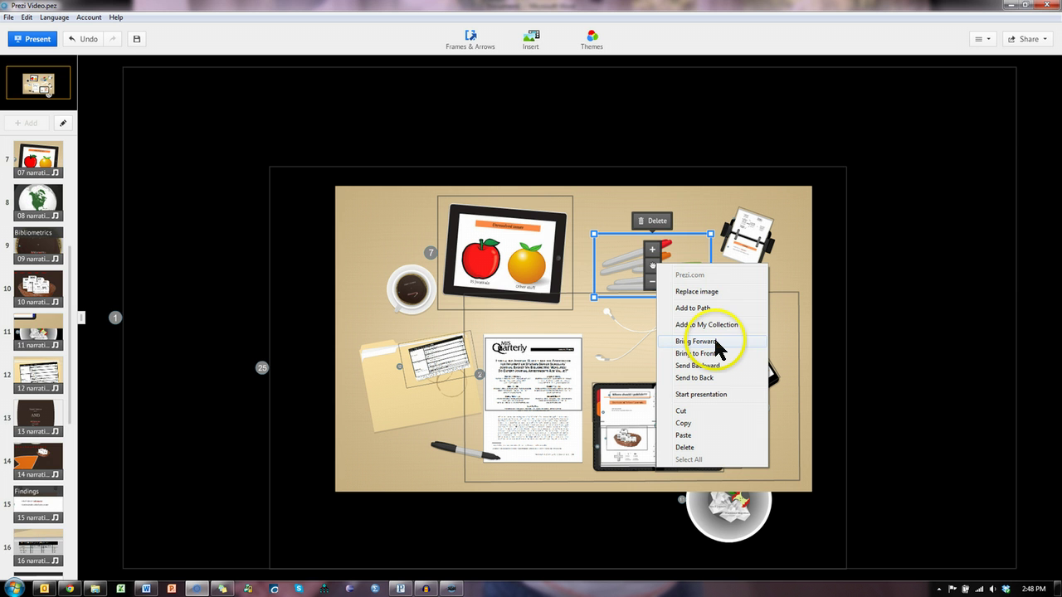
{"action": "left_click", "coordinate": [707, 310]}
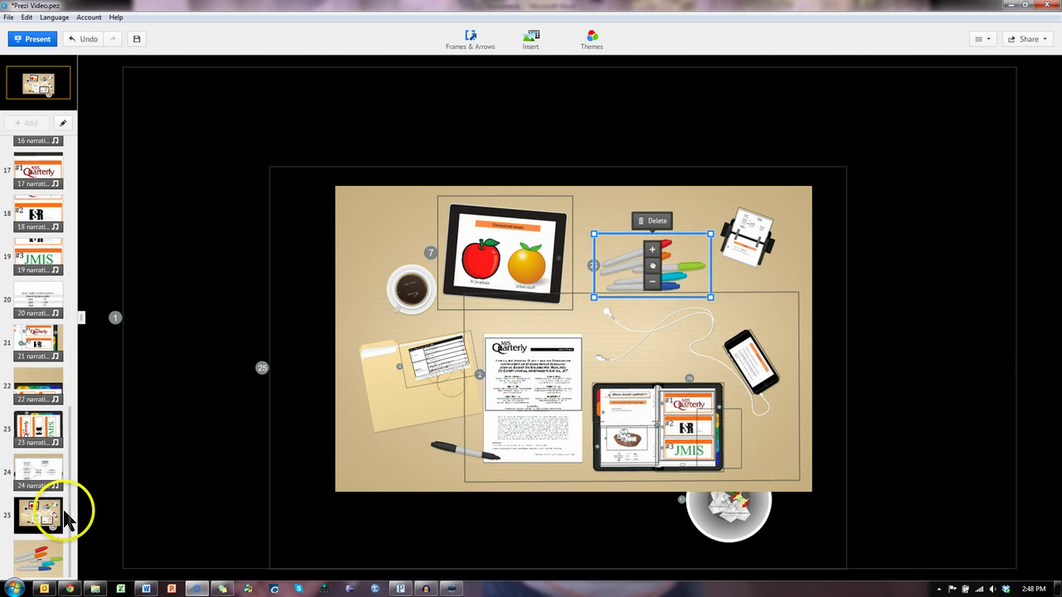
{"action": "left_click", "coordinate": [48, 557]}
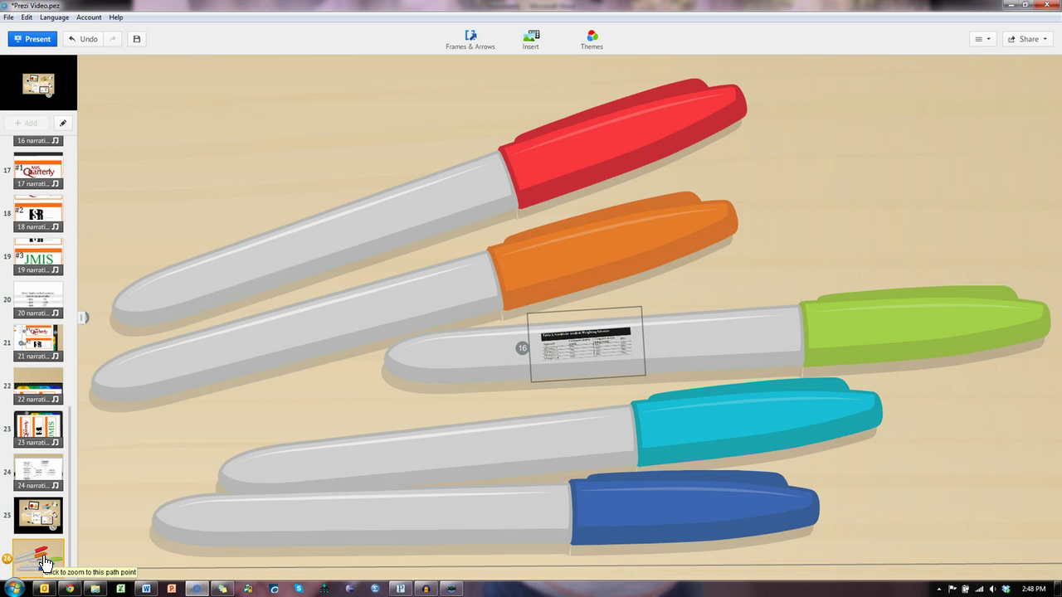
{"action": "left_click", "coordinate": [289, 481]}
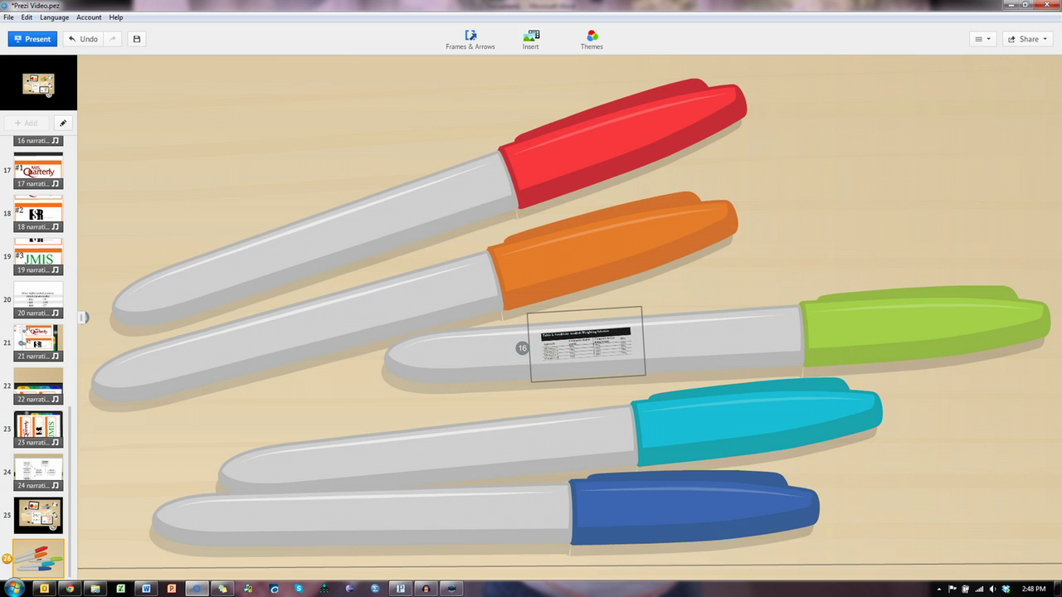
Step: Draw an invisible frame around the earbuds, add it to the presentation path and zoom to that path step
{"action": "left_click", "coordinate": [33, 83]}
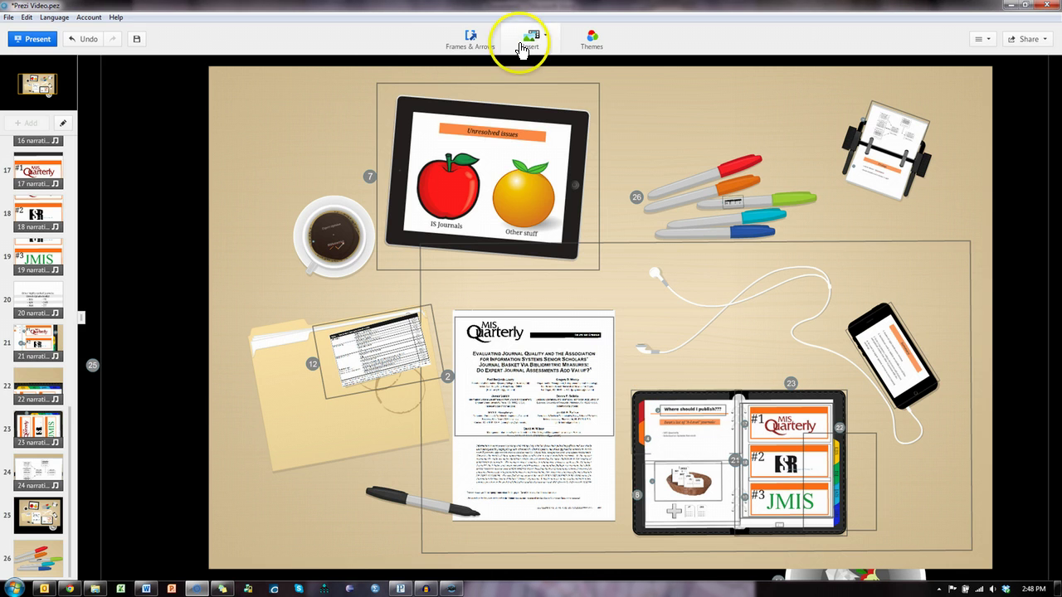
{"action": "left_click", "coordinate": [495, 52]}
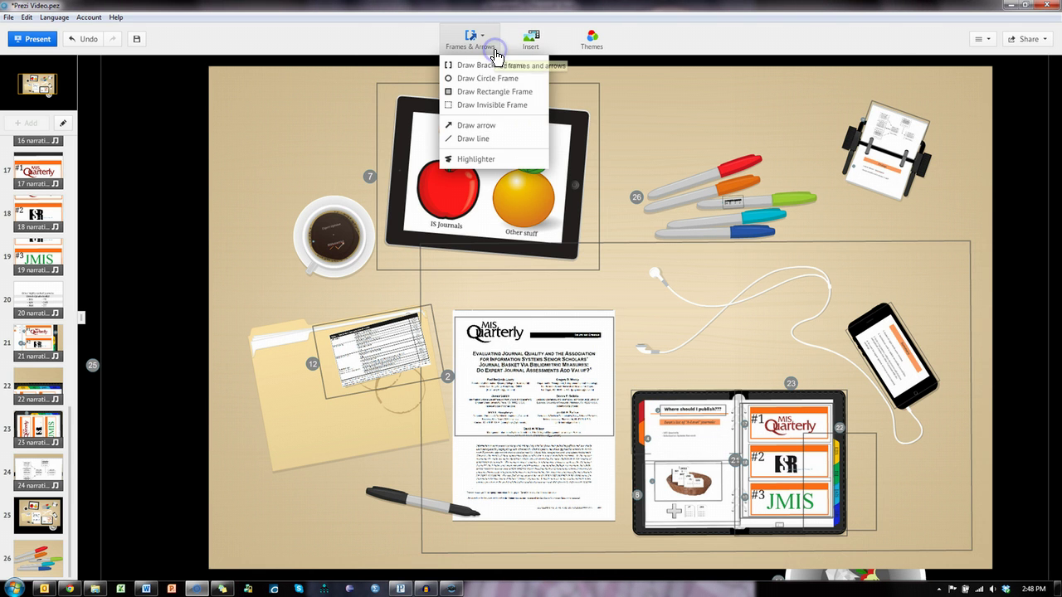
{"action": "left_click", "coordinate": [497, 107]}
{"action": "left_click_drag", "start_coordinate": [605, 257], "coordinate": [772, 381]}
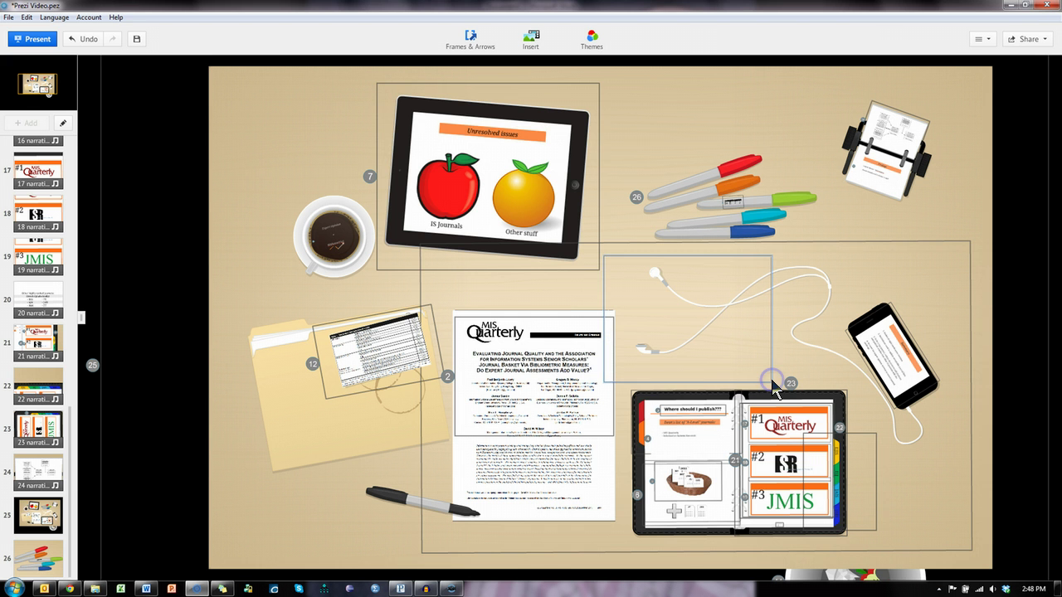
{"action": "left_click", "coordinate": [661, 257]}
{"action": "right_click", "coordinate": [699, 322]}
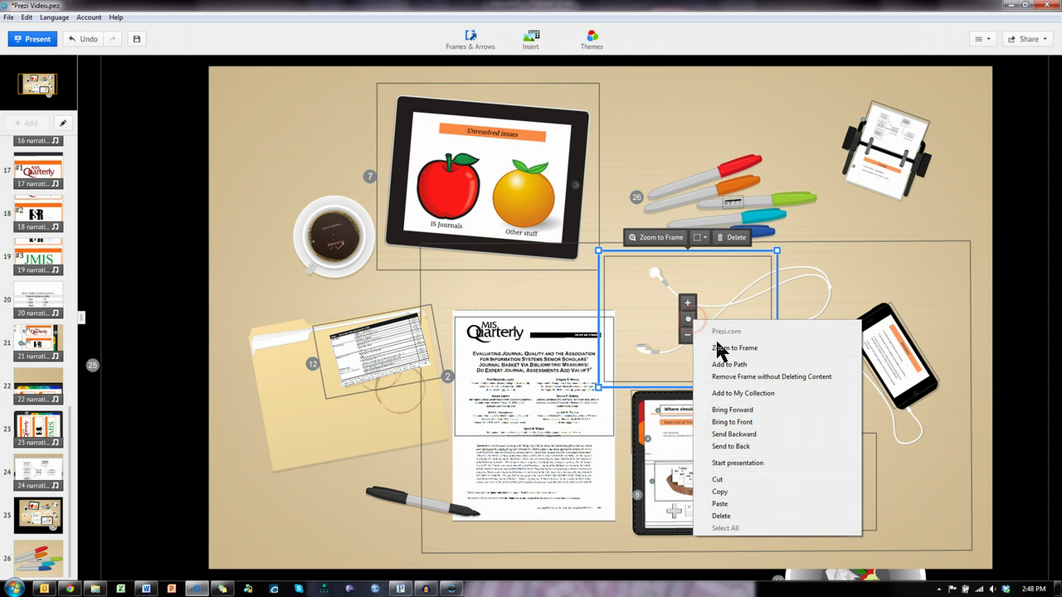
{"action": "left_click", "coordinate": [752, 365]}
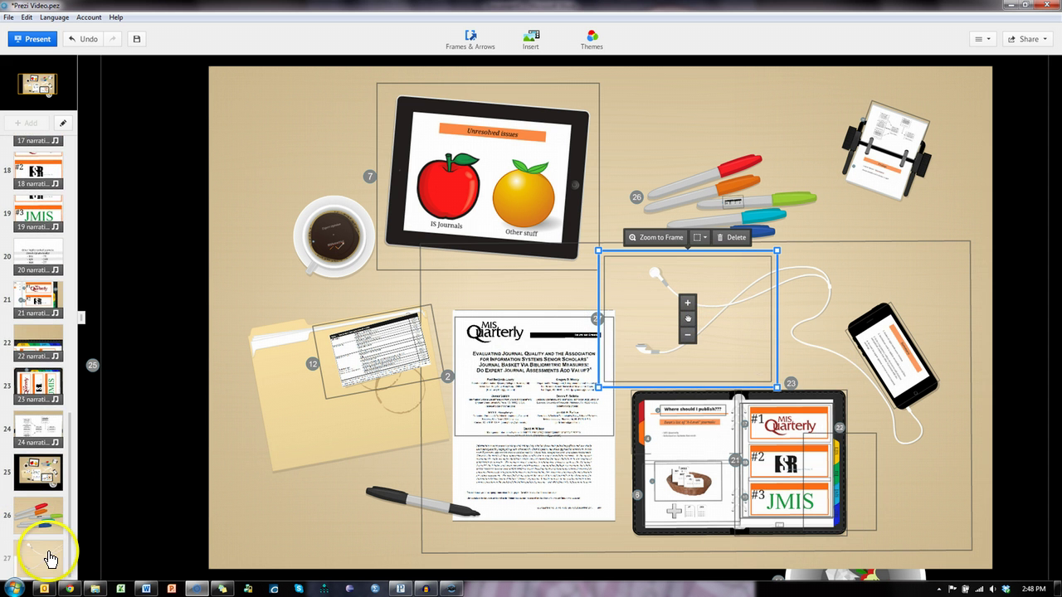
{"action": "left_click", "coordinate": [49, 565]}
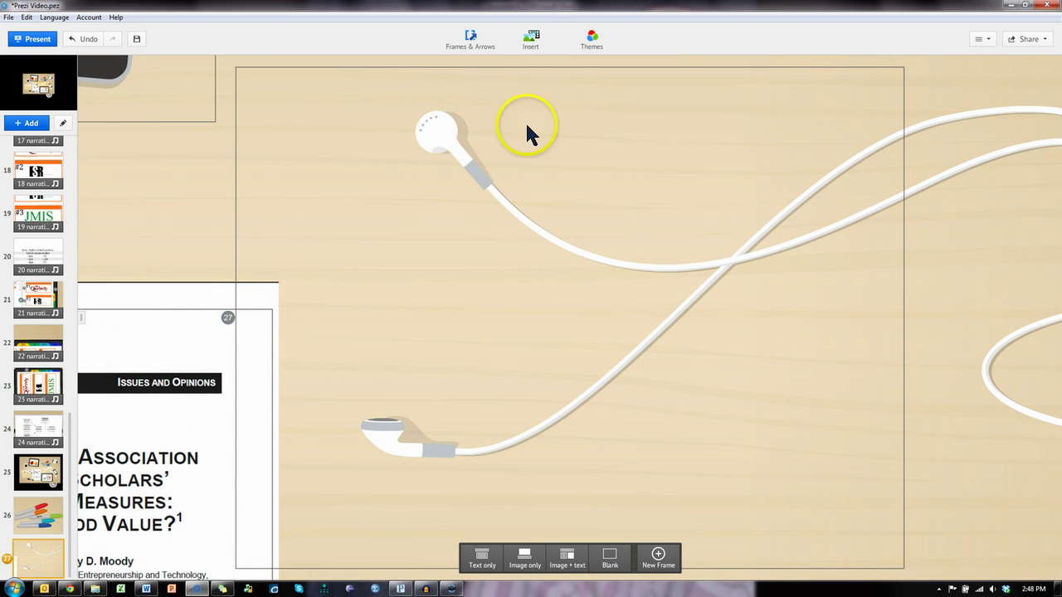
{"action": "left_click", "coordinate": [530, 42]}
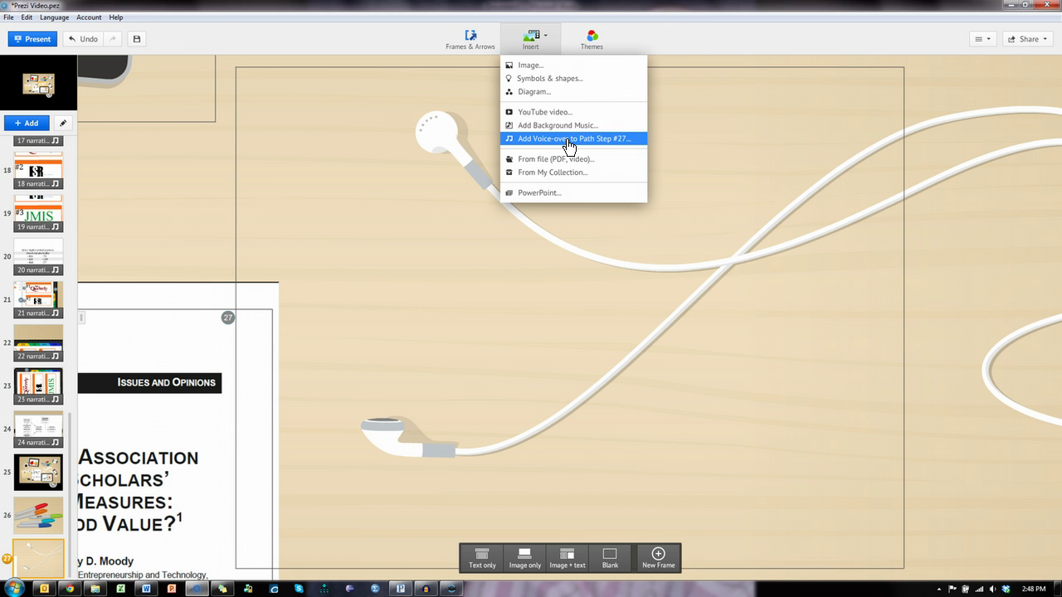
{"action": "left_click", "coordinate": [673, 28]}
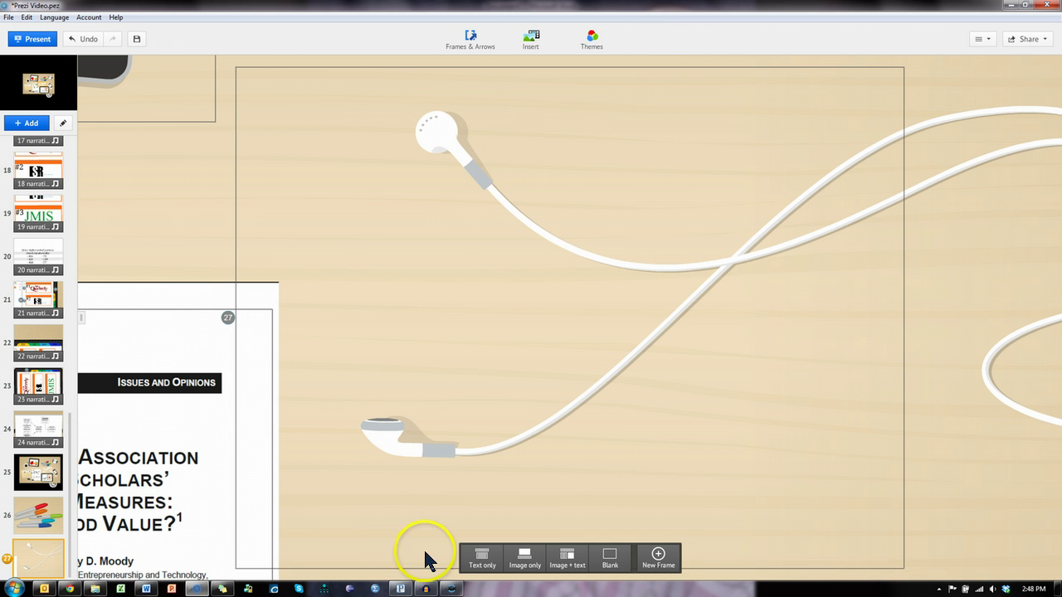
Step: Switch to Audacity and record a stereo narration clip about 7 seconds long
{"action": "left_click", "coordinate": [481, 567]}
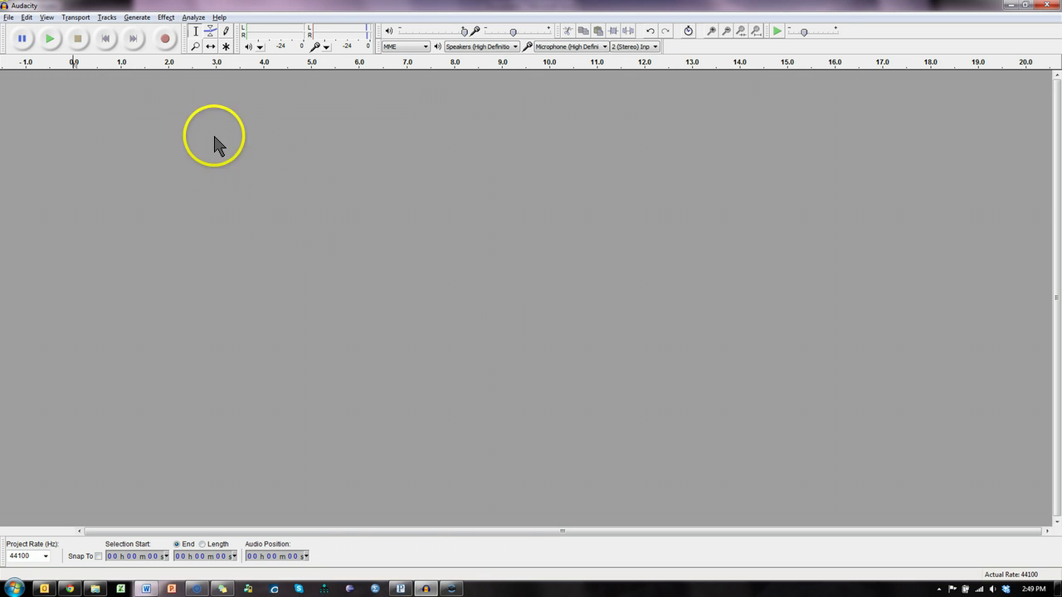
{"action": "left_click", "coordinate": [167, 39]}
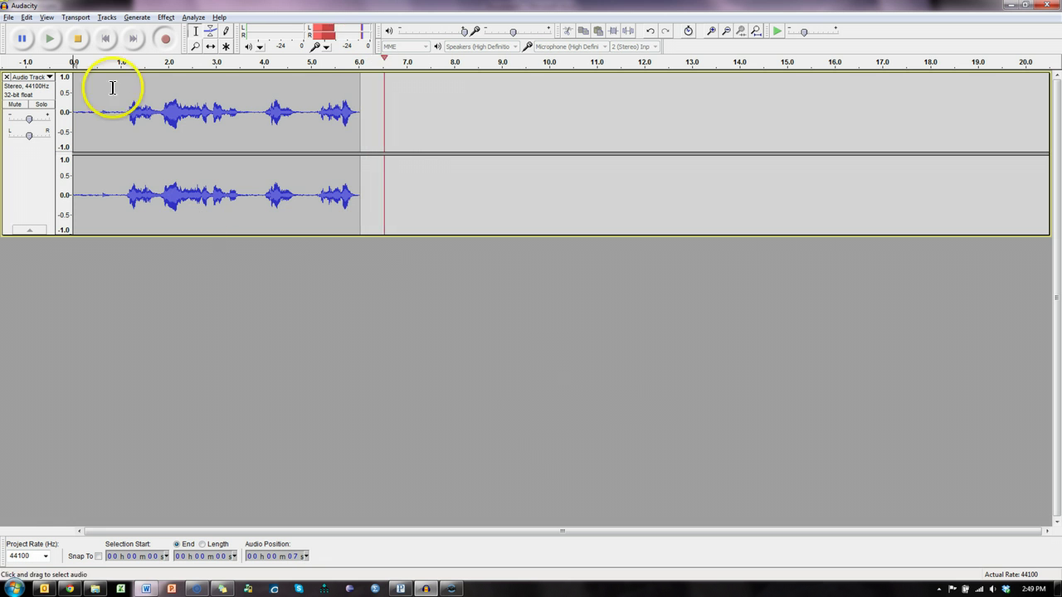
{"action": "left_click", "coordinate": [78, 39]}
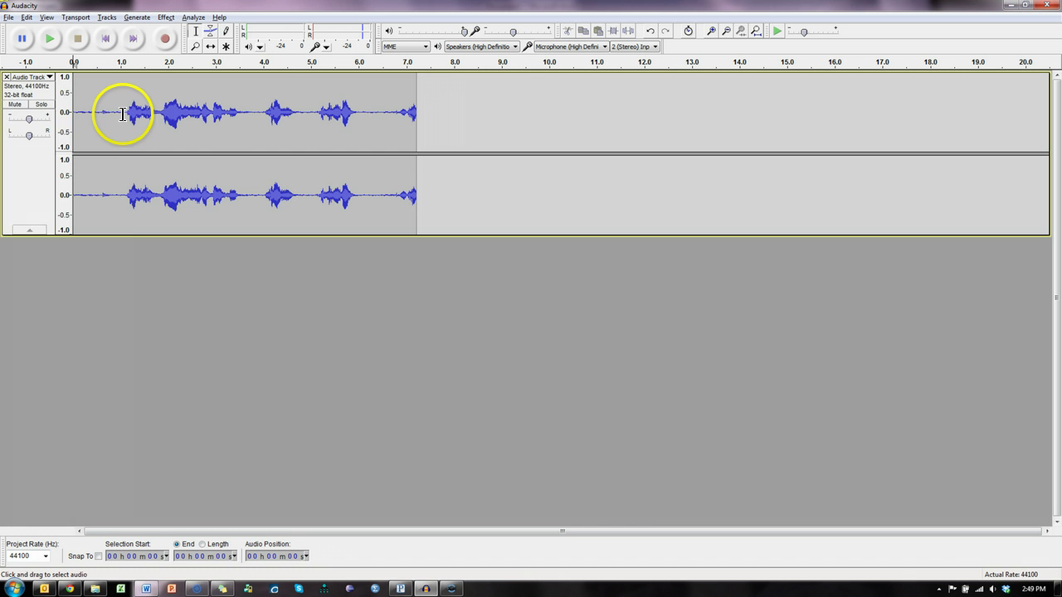
Step: Capture a noise profile for Noise Removal from the silent first second of the recording
{"action": "left_click_drag", "start_coordinate": [124, 114], "coordinate": [78, 116]}
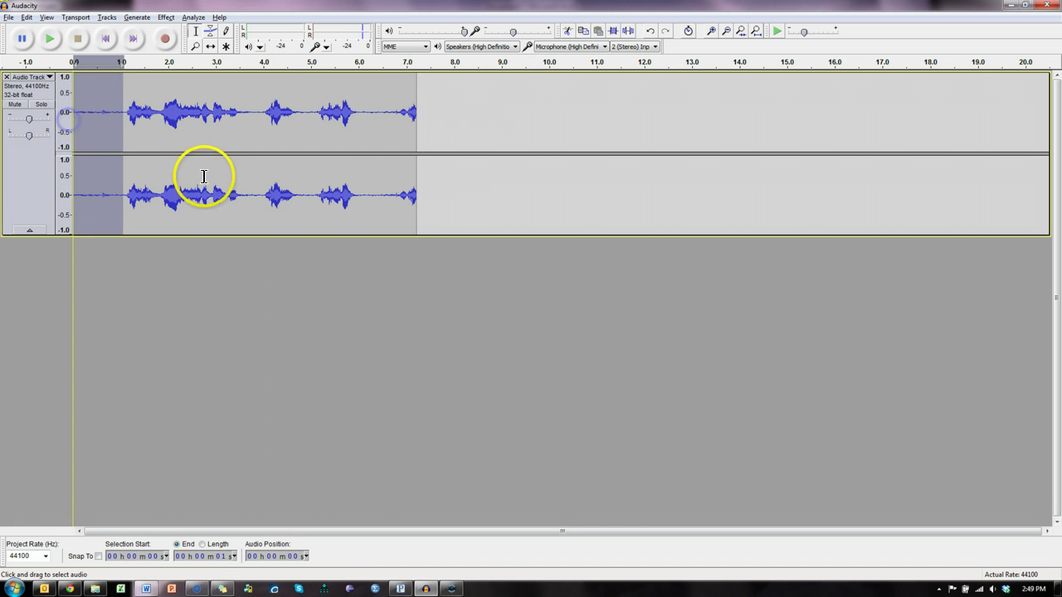
{"action": "left_click", "coordinate": [166, 16]}
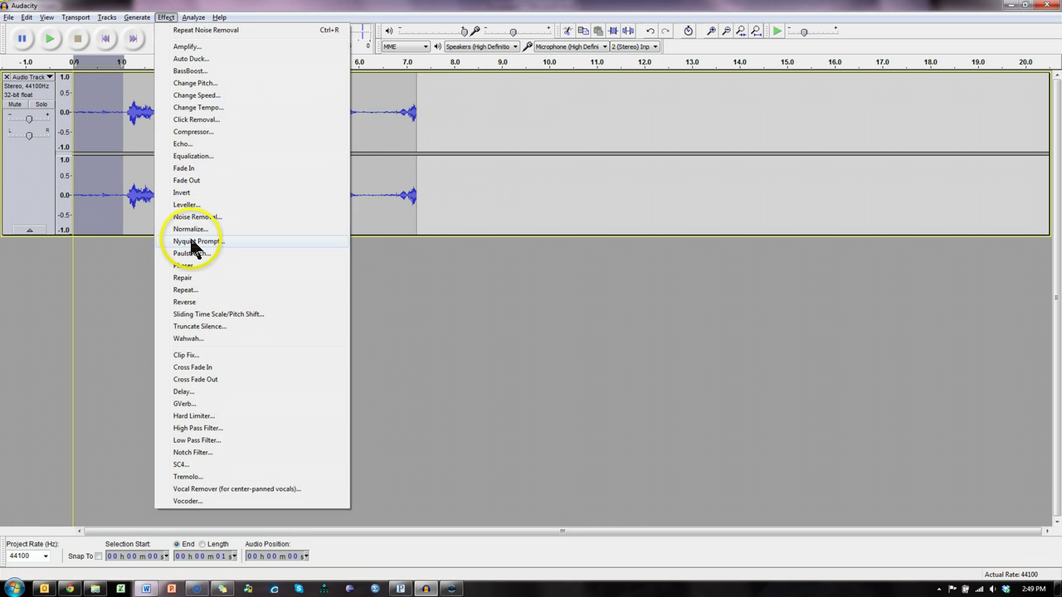
{"action": "left_click", "coordinate": [207, 216]}
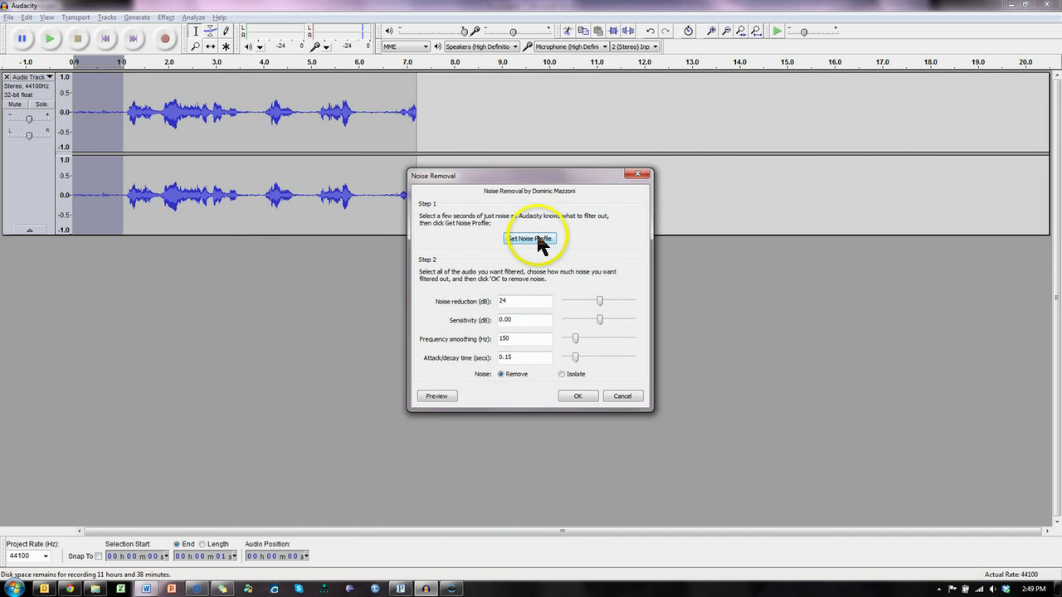
{"action": "left_click", "coordinate": [539, 239]}
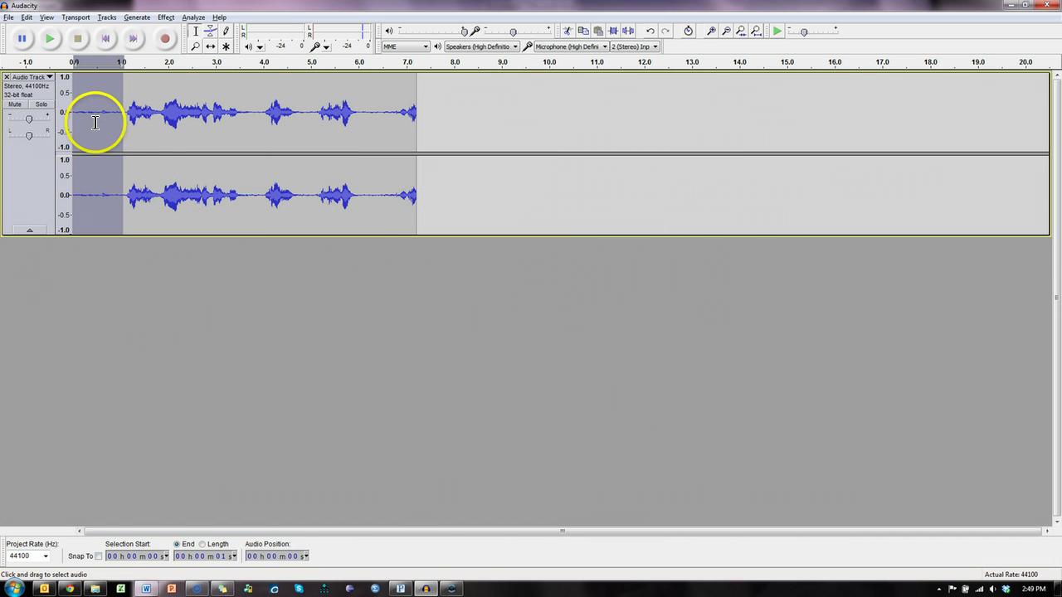
Step: Apply Noise Removal to the entire recording with 24 dB noise reduction and the Remove option
{"action": "key", "text": "ctrl+a"}
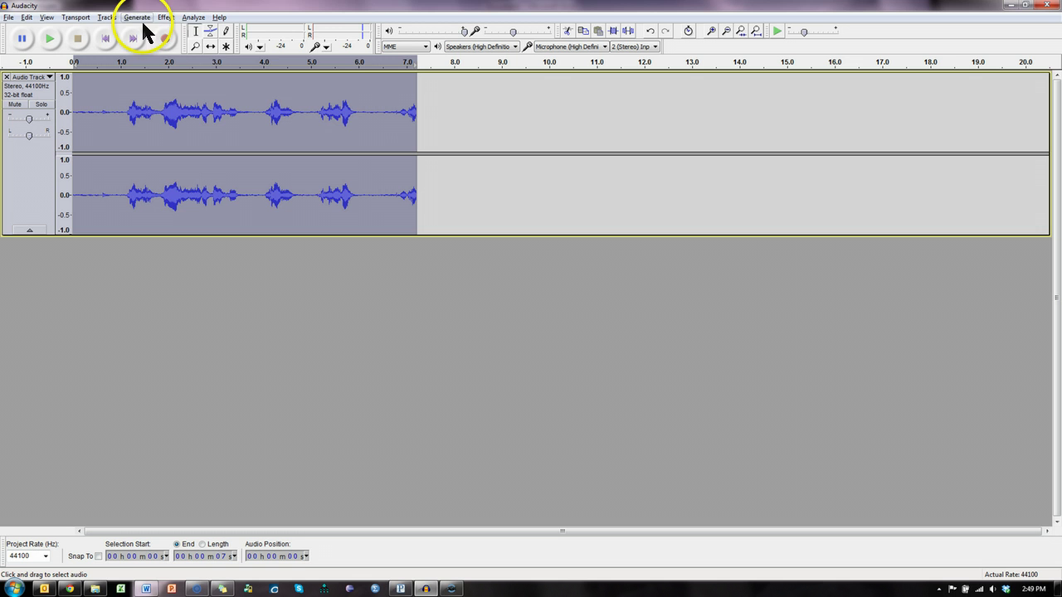
{"action": "left_click", "coordinate": [165, 18]}
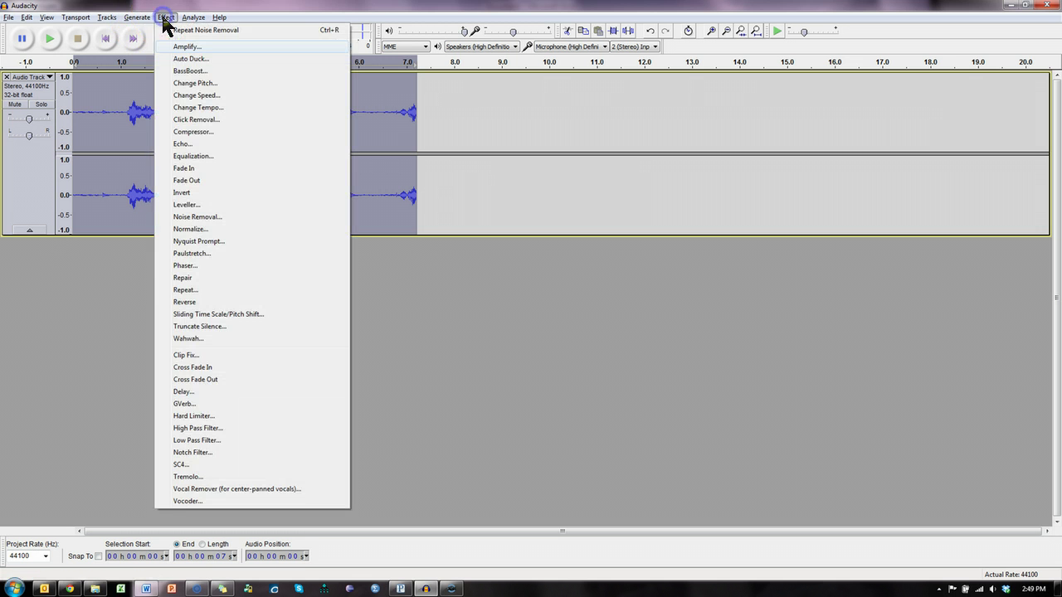
{"action": "left_click", "coordinate": [219, 217]}
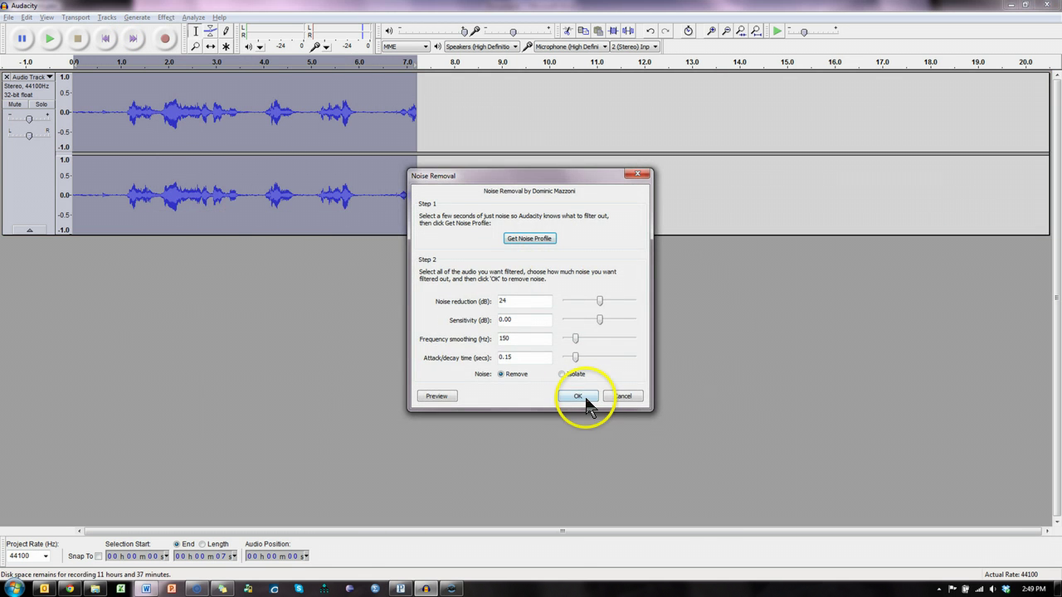
{"action": "left_click", "coordinate": [585, 397]}
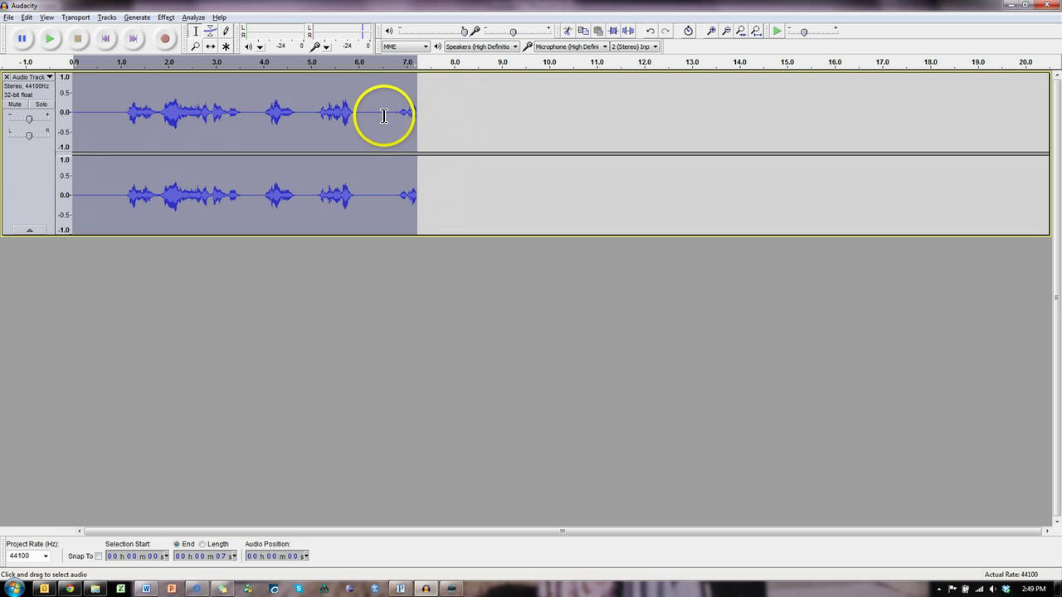
Step: Delete the silent first second of the recording and play back the trimmed narration
{"action": "left_click_drag", "start_coordinate": [385, 111], "coordinate": [370, 119]}
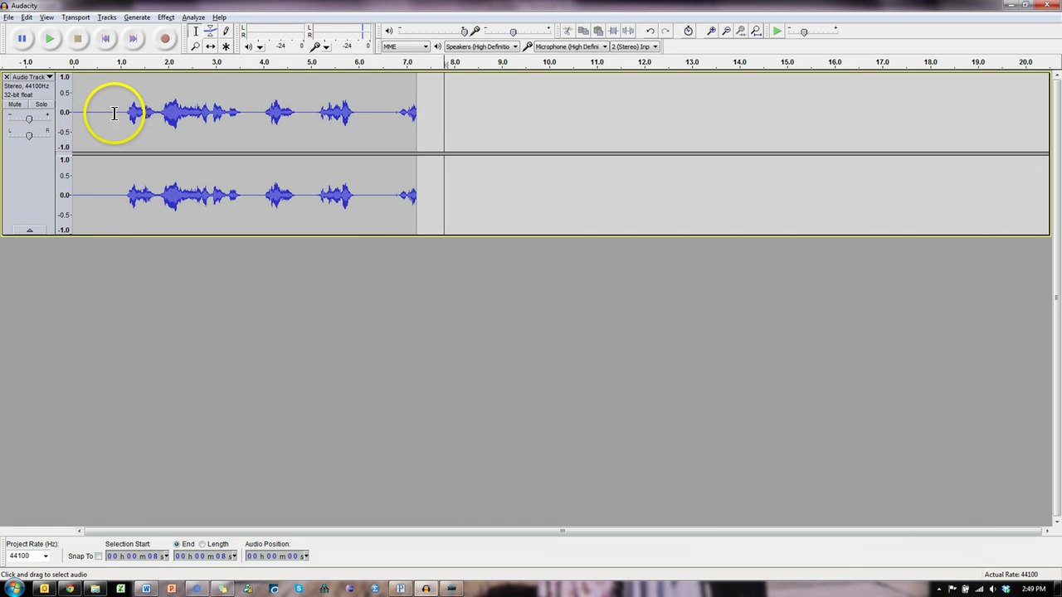
{"action": "left_click_drag", "start_coordinate": [119, 112], "coordinate": [17, 123]}
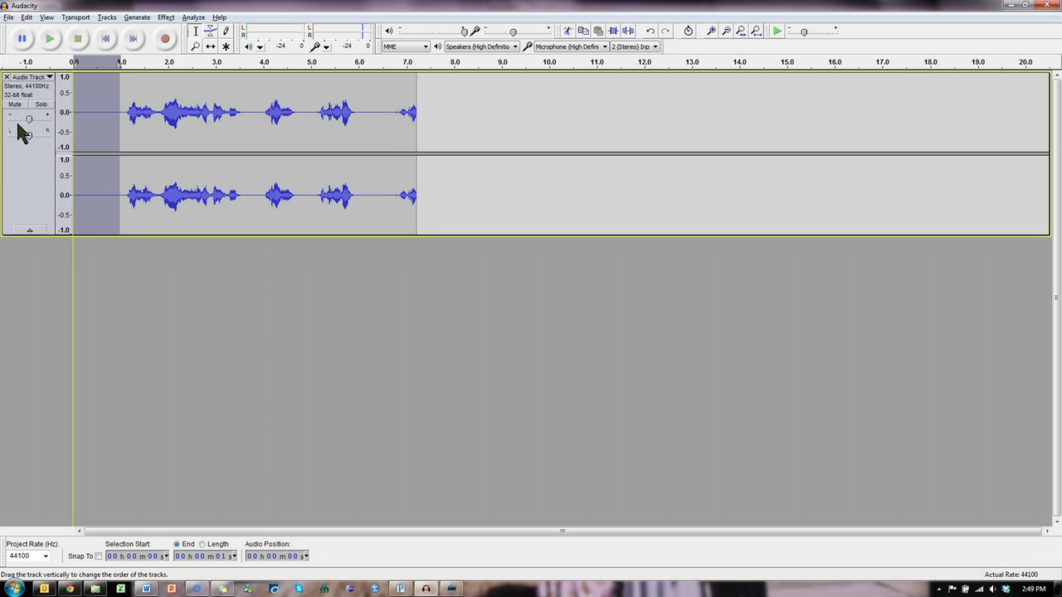
{"action": "key", "text": "Delete"}
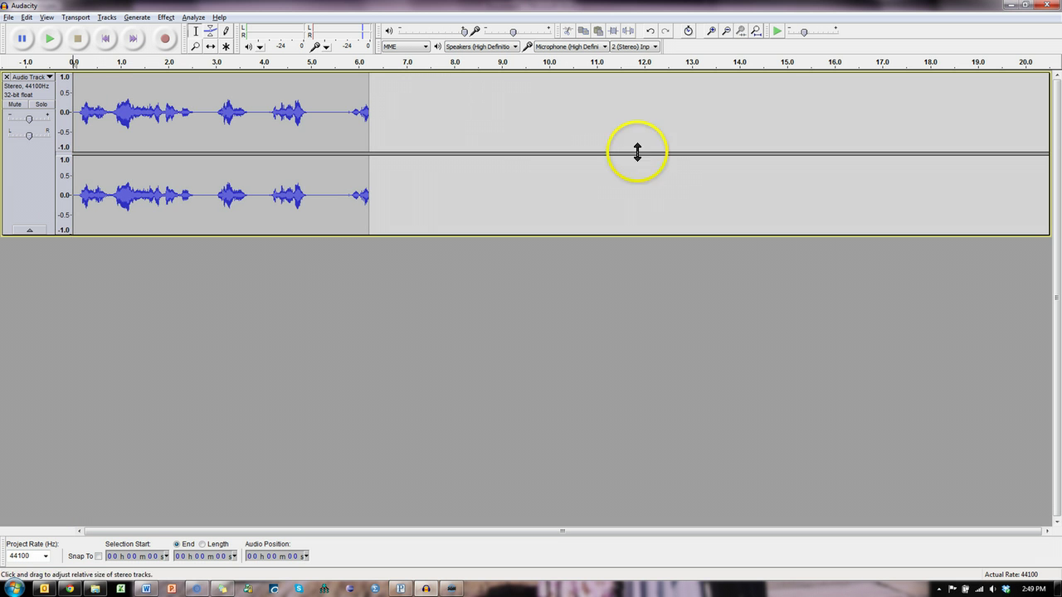
{"action": "left_click", "coordinate": [47, 39]}
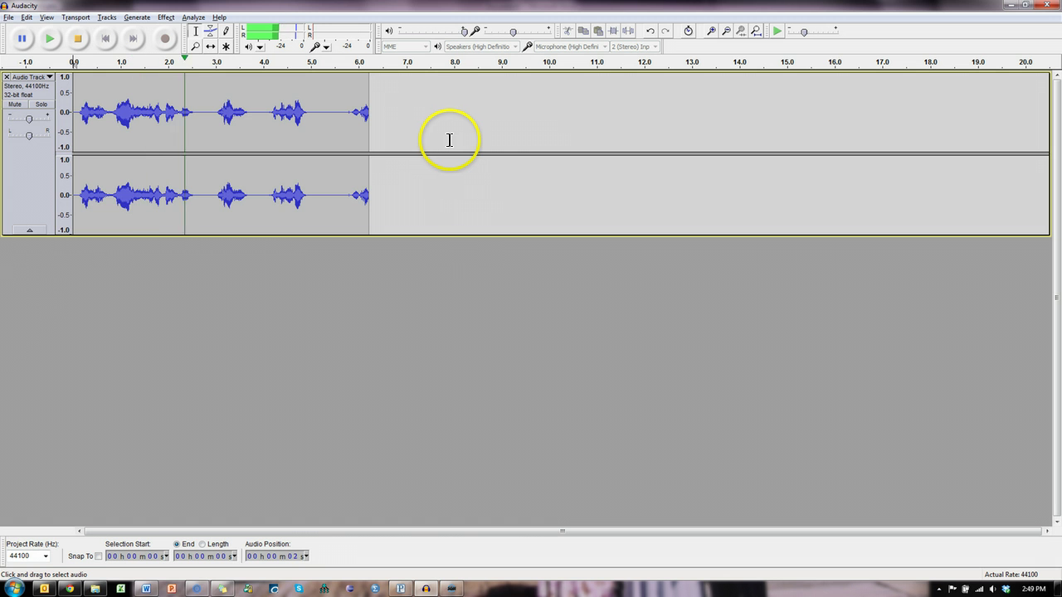
{"action": "left_click", "coordinate": [81, 39]}
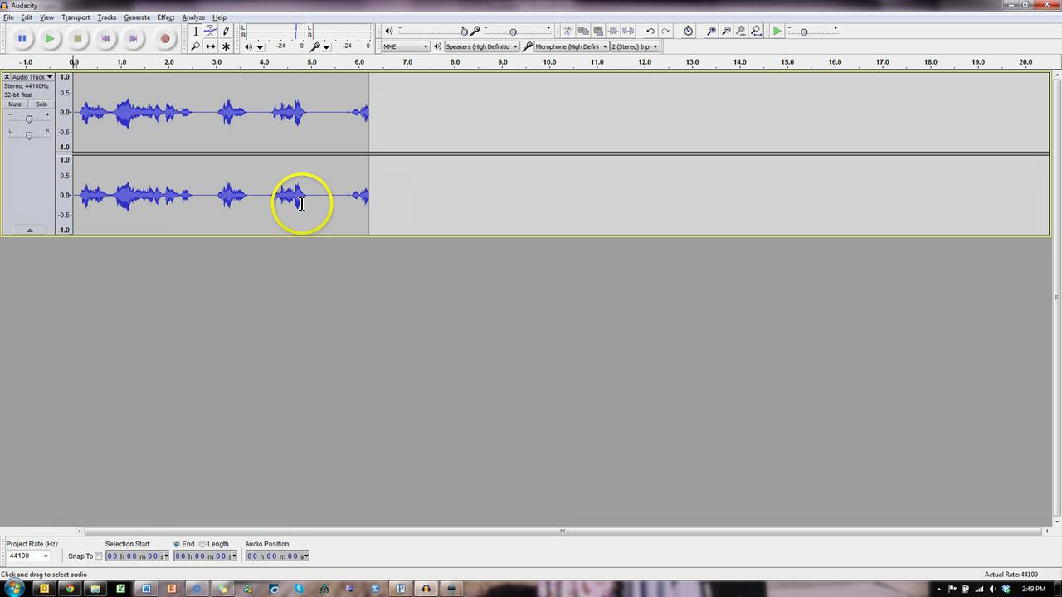
Step: Export the cleaned recording as an MP3 file named "example narration" in the EJIS YouTube folder, leaving the metadata blank
{"action": "left_click", "coordinate": [8, 17]}
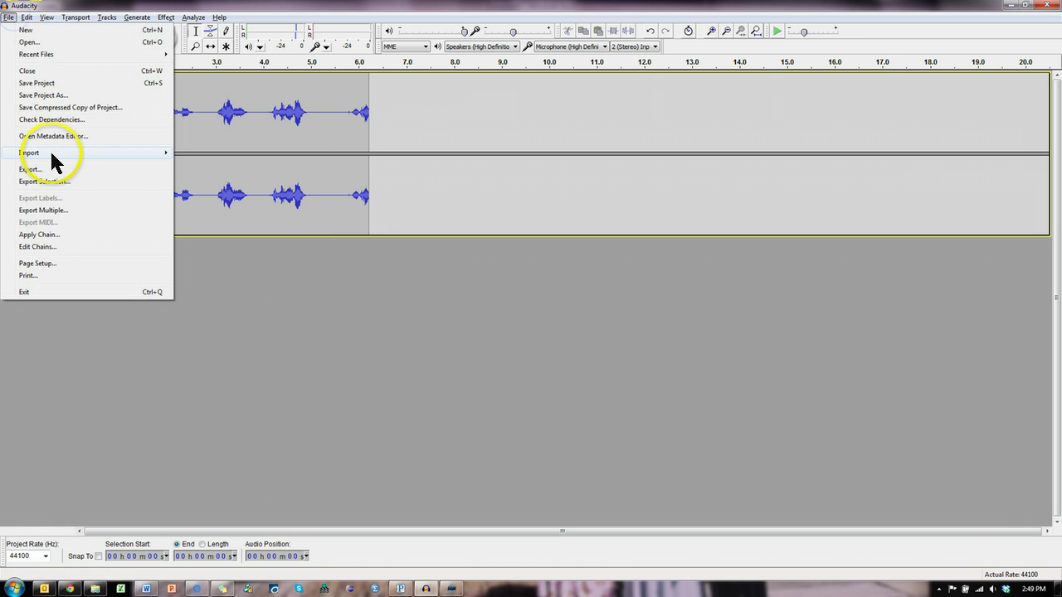
{"action": "left_click", "coordinate": [29, 169]}
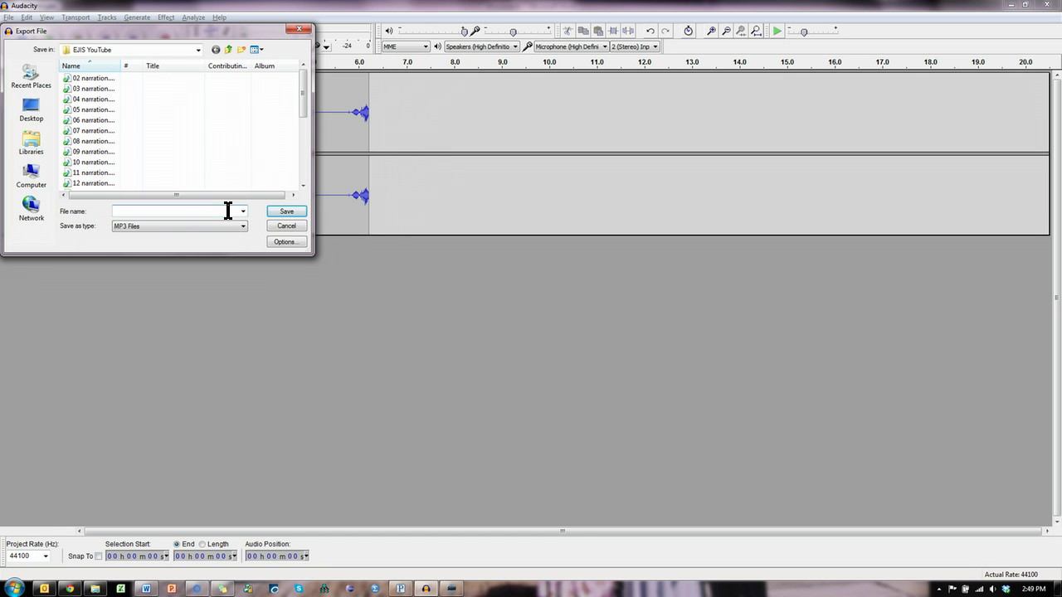
{"action": "type", "text": "example narration"}
{"action": "key", "text": "Return"}
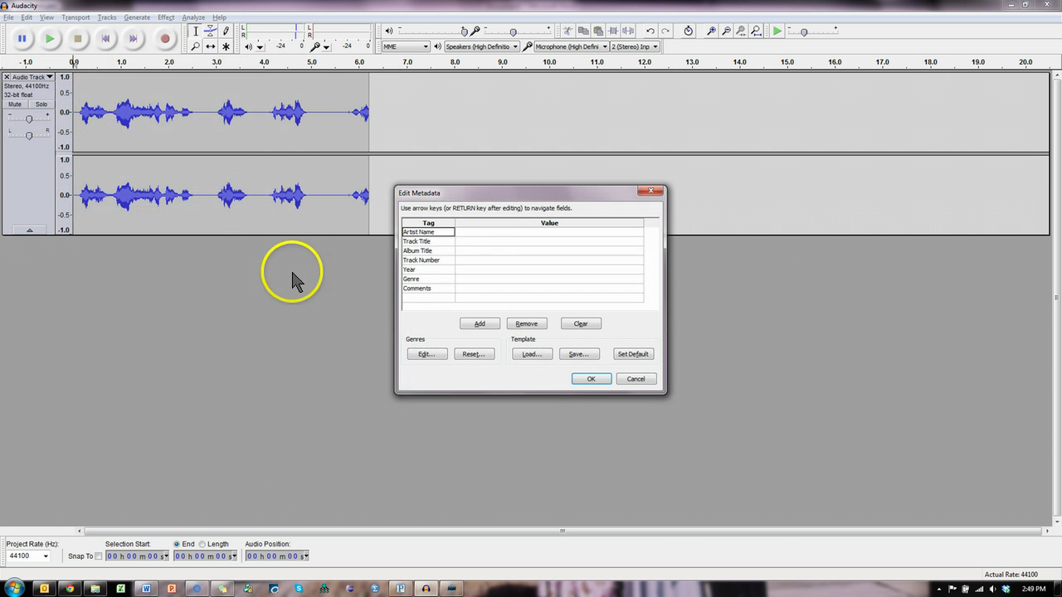
{"action": "left_click", "coordinate": [590, 380]}
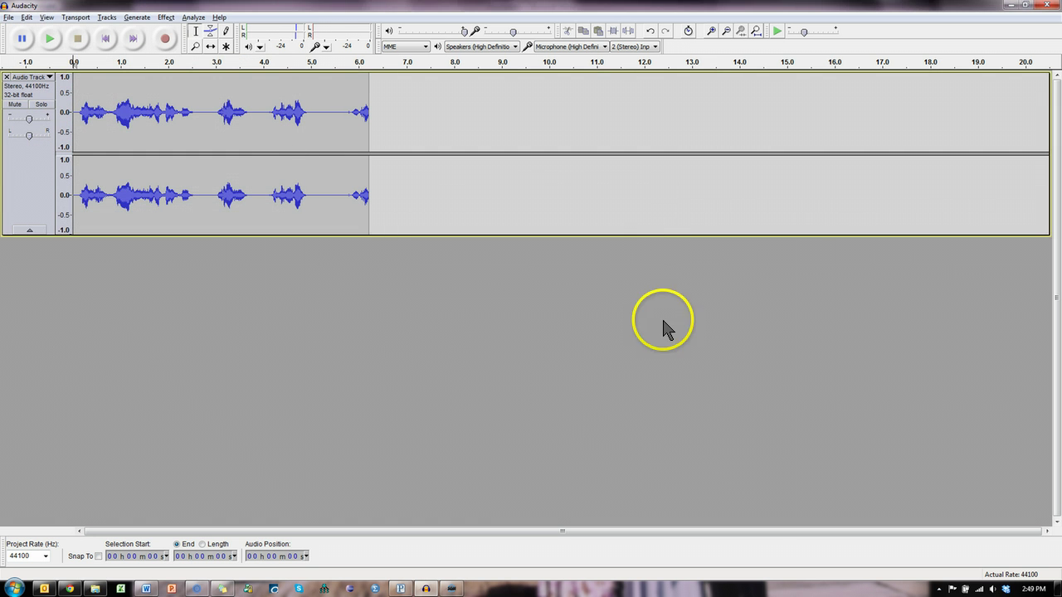
Step: Switch to Prezi and add "example narration.mp3" from the EJIS YouTube folder as the voice-over for path step 27
{"action": "key", "text": "alt+Tab"}
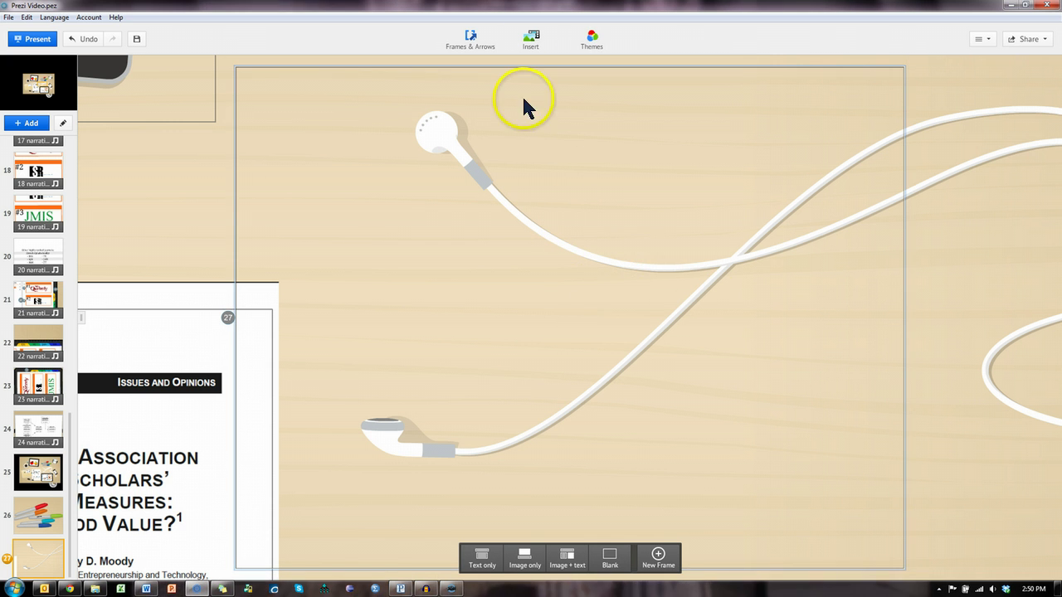
{"action": "left_click", "coordinate": [531, 40]}
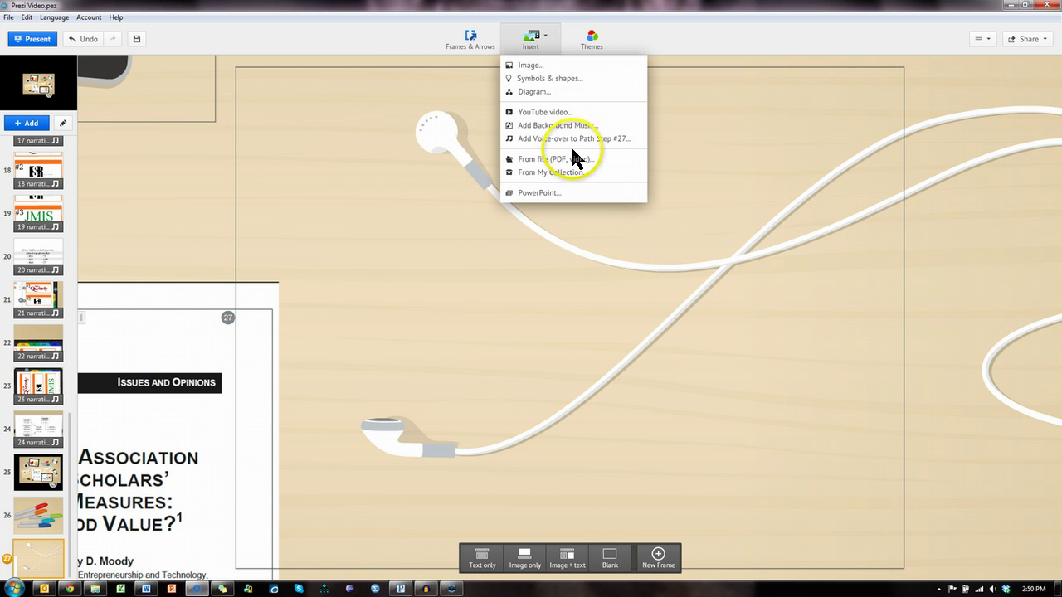
{"action": "left_click", "coordinate": [575, 139]}
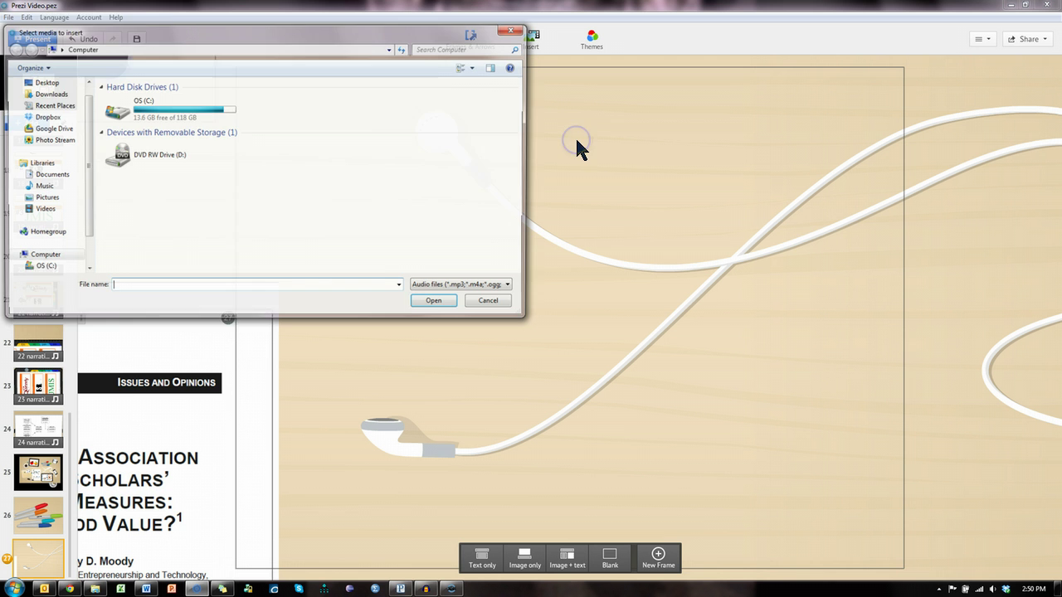
{"action": "left_click", "coordinate": [54, 105]}
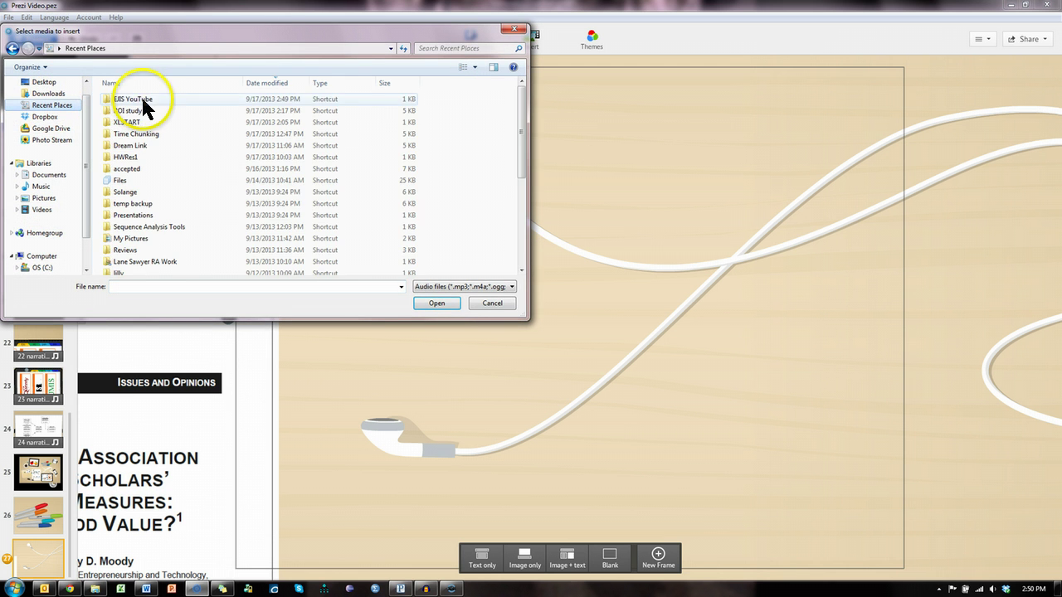
{"action": "double_click", "coordinate": [142, 103]}
{"action": "scroll", "coordinate": [249, 199], "scroll_direction": "down", "scroll_amount": 4}
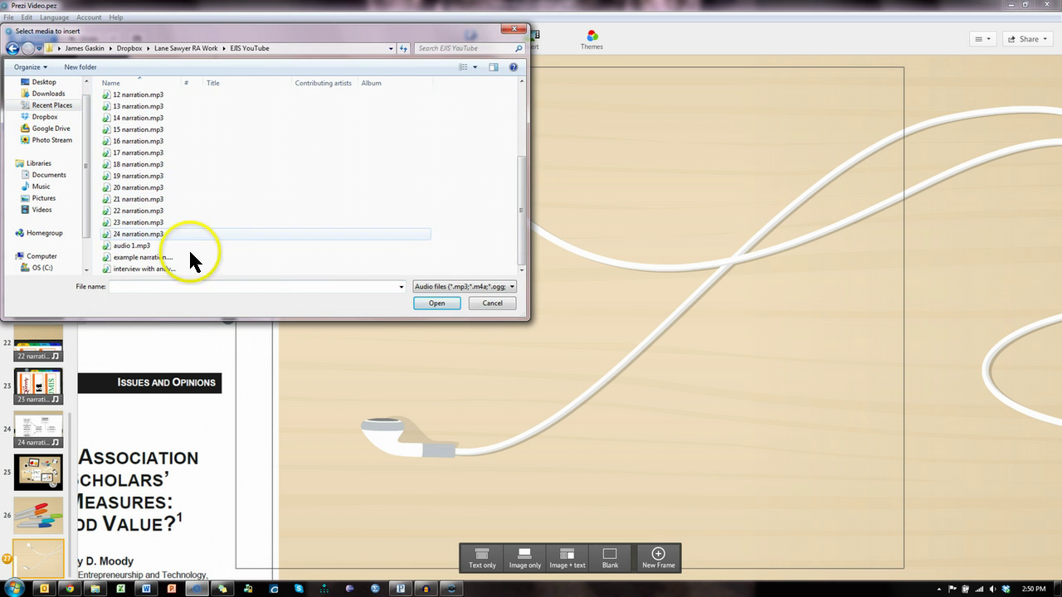
{"action": "left_click", "coordinate": [126, 260]}
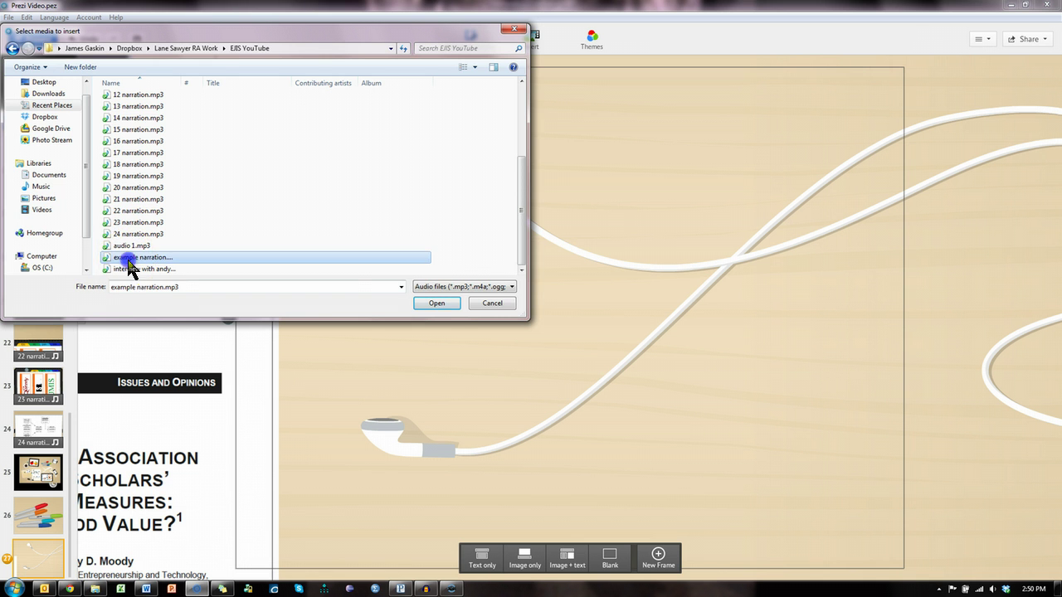
{"action": "left_click", "coordinate": [436, 303]}
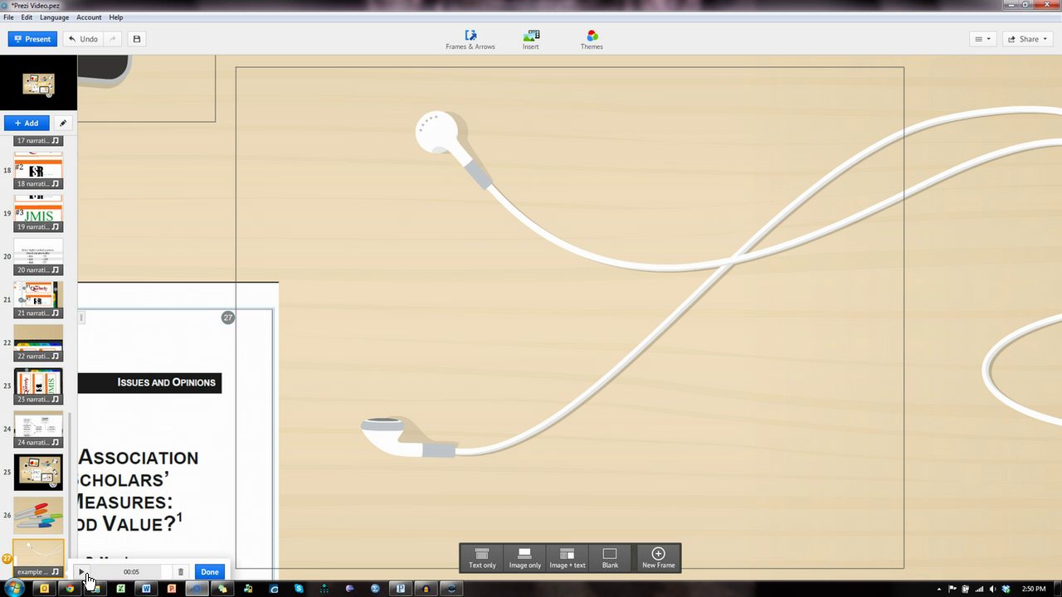
{"action": "left_click", "coordinate": [209, 572]}
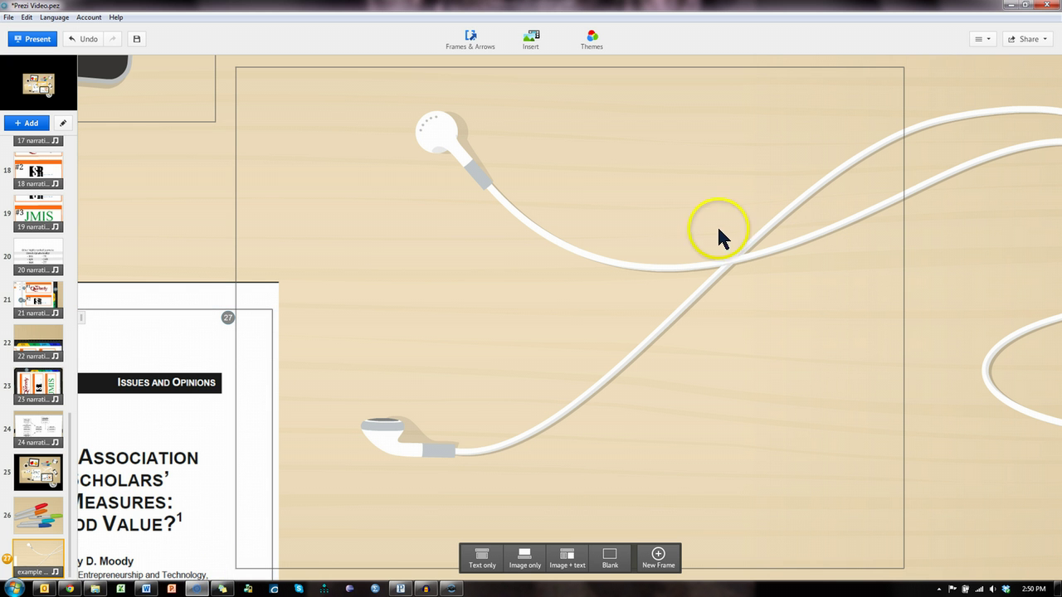
{"action": "scroll", "coordinate": [688, 251], "scroll_direction": "down", "scroll_amount": 1}
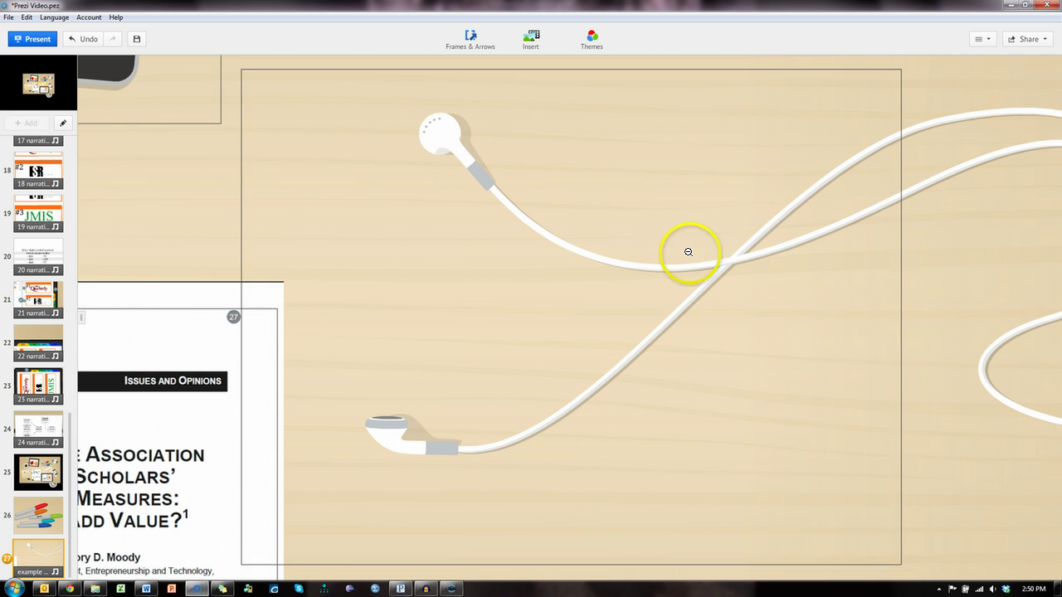
{"action": "scroll", "coordinate": [687, 251], "scroll_direction": "down", "scroll_amount": 5}
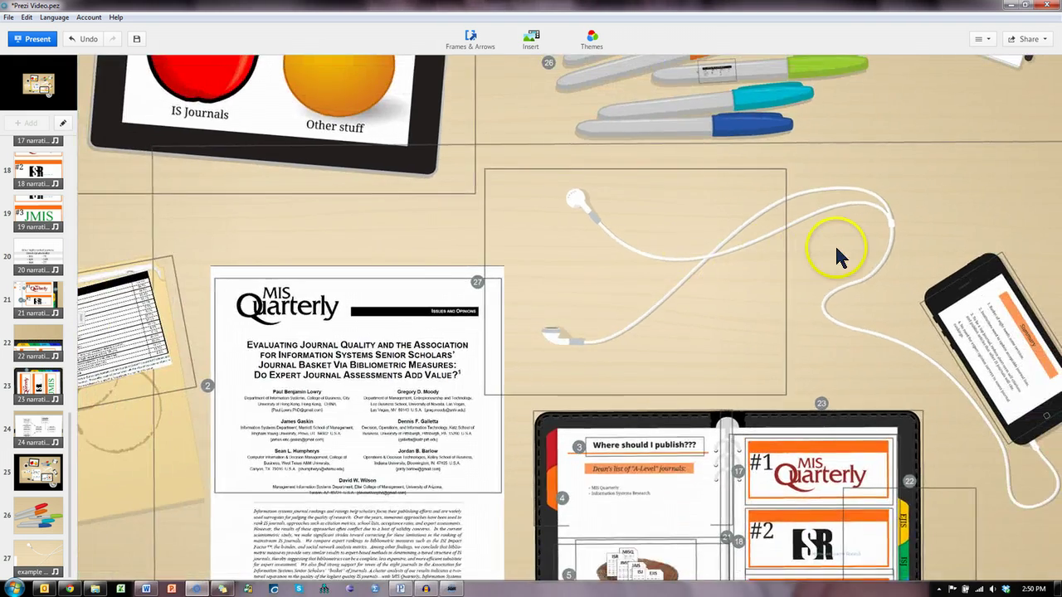
{"action": "scroll", "coordinate": [835, 243], "scroll_direction": "down", "scroll_amount": 4}
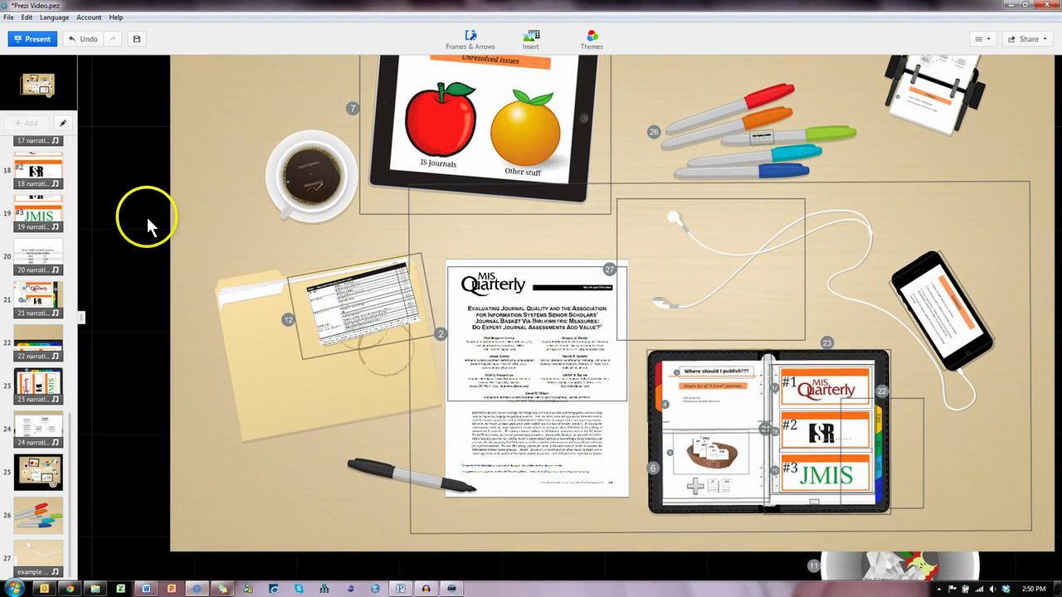
{"action": "left_click", "coordinate": [147, 217]}
{"action": "left_click", "coordinate": [151, 279]}
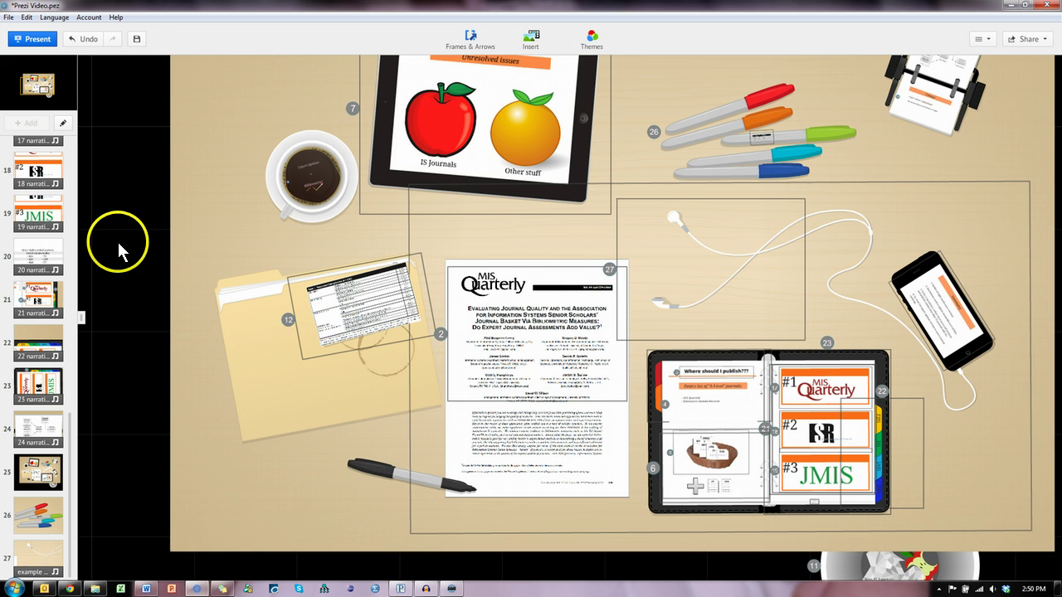
{"action": "scroll", "coordinate": [137, 261], "scroll_direction": "down", "scroll_amount": 3}
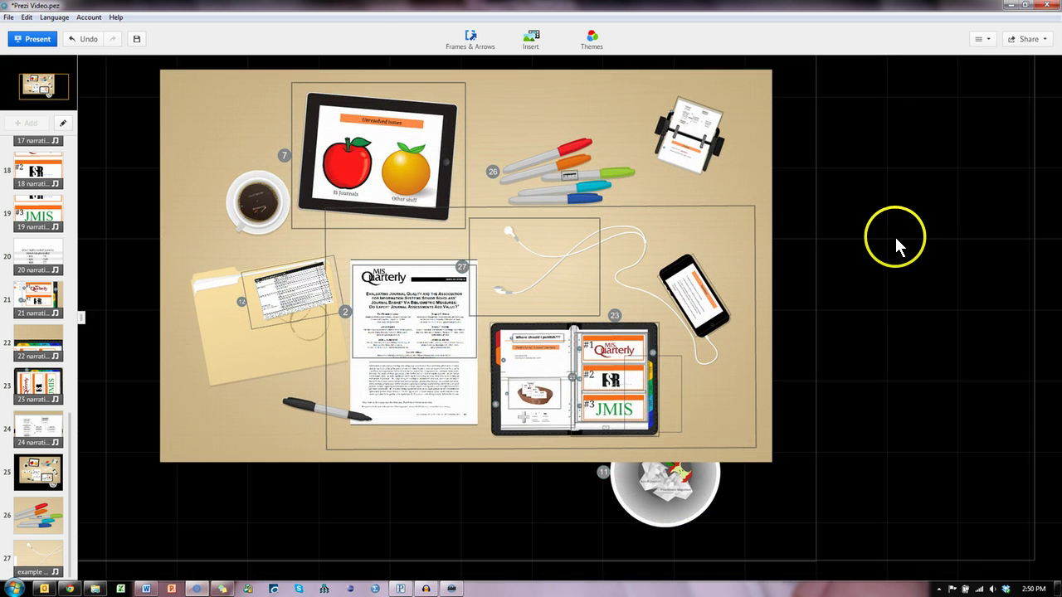
{"action": "left_click_drag", "start_coordinate": [872, 201], "coordinate": [941, 218]}
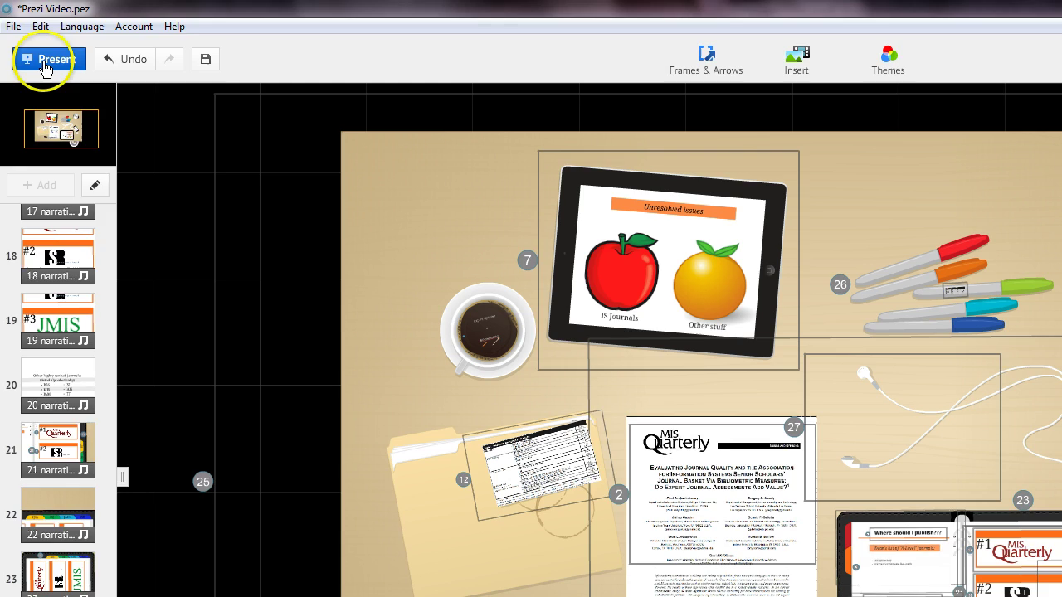
Step: Present the prezi, start playback of its path steps, and exit back to editing
{"action": "left_click", "coordinate": [33, 40]}
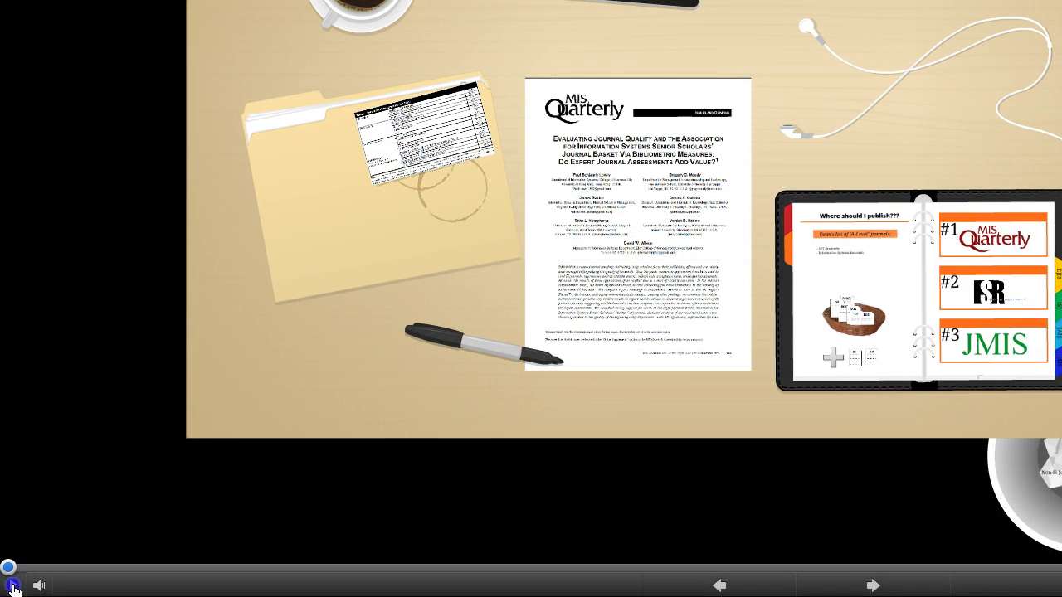
{"action": "left_click", "coordinate": [13, 587]}
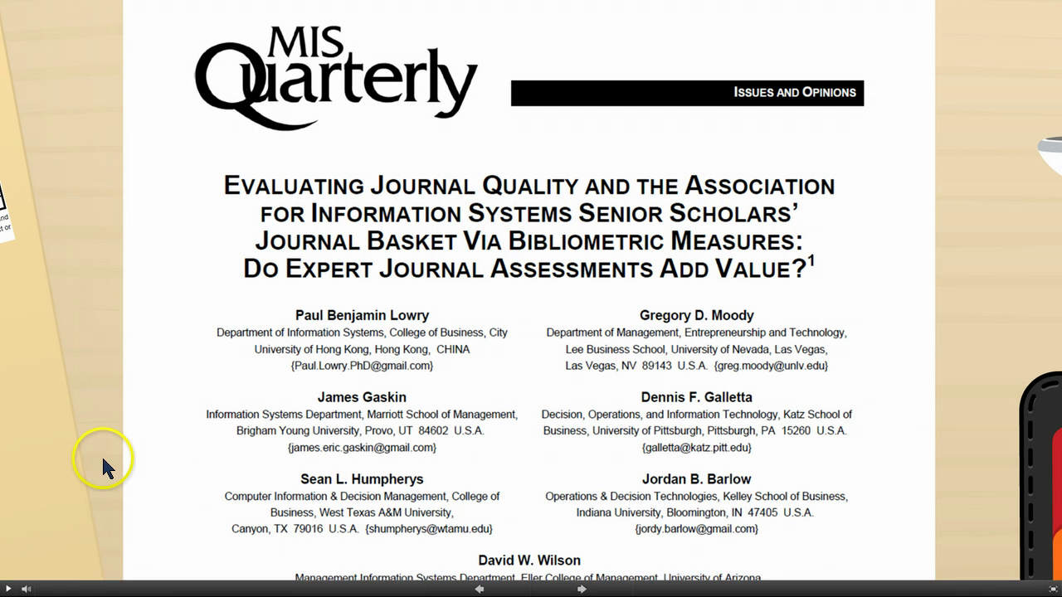
{"action": "key", "text": "Escape"}
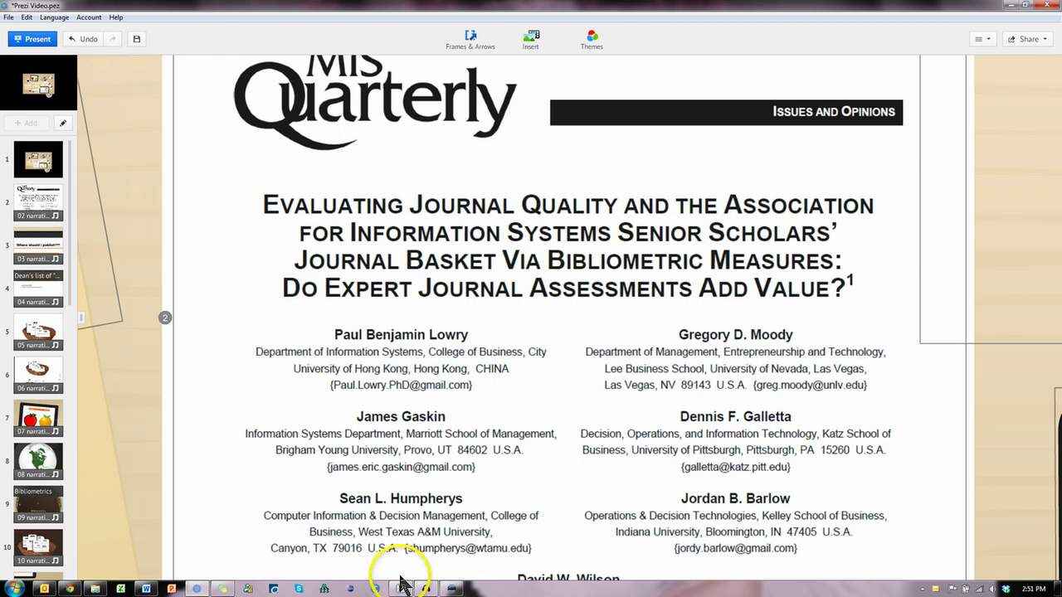
Step: Switch to Screencast-O-Matic, look over its saved recordings, and minimise its window to return to Prezi
{"action": "left_click", "coordinate": [452, 589]}
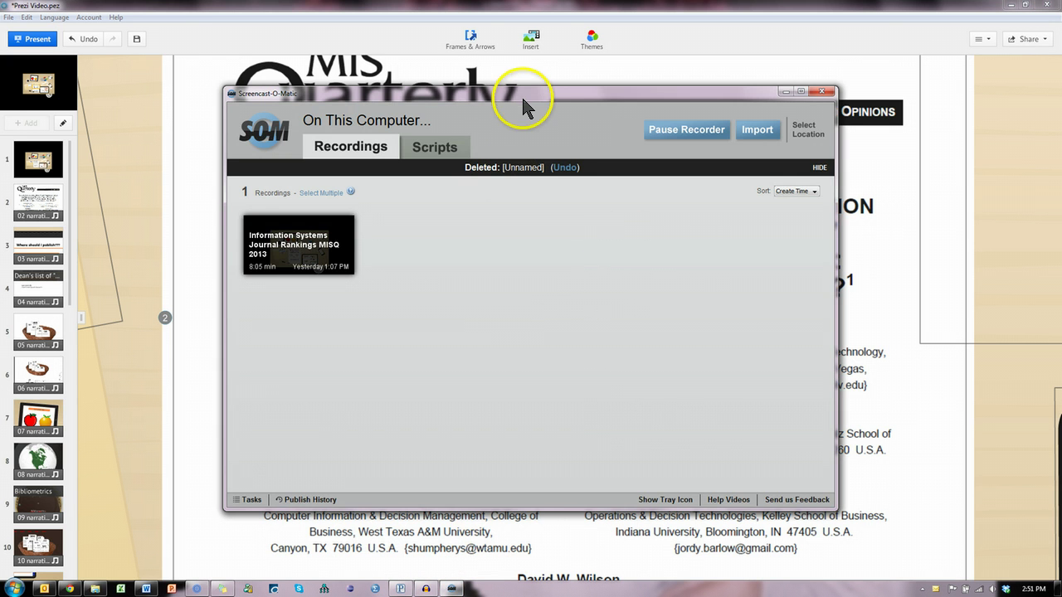
{"action": "mouse_move", "coordinate": [526, 95]}
{"action": "left_mouse_down"}
{"action": "mouse_move", "coordinate": [518, 133]}
{"action": "mouse_move", "coordinate": [513, 102]}
{"action": "left_mouse_up"}
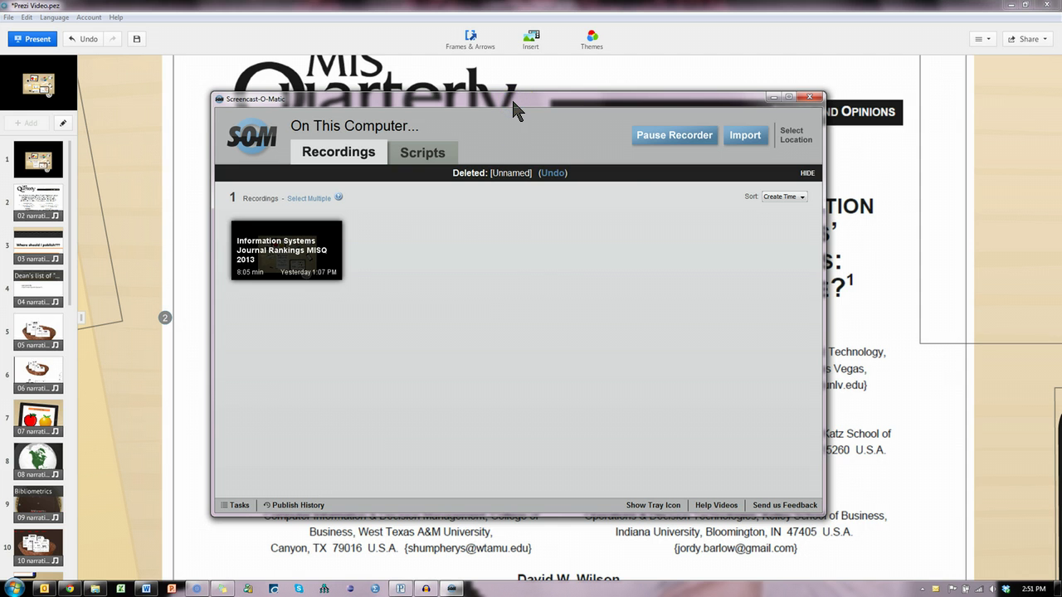
{"action": "left_click", "coordinate": [537, 276]}
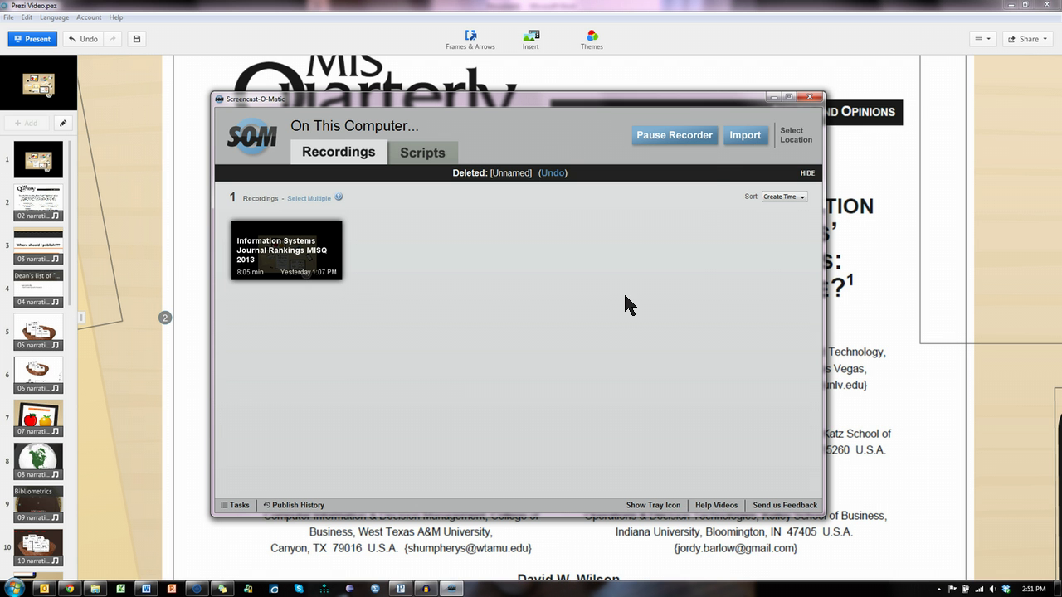
{"action": "left_click", "coordinate": [772, 97]}
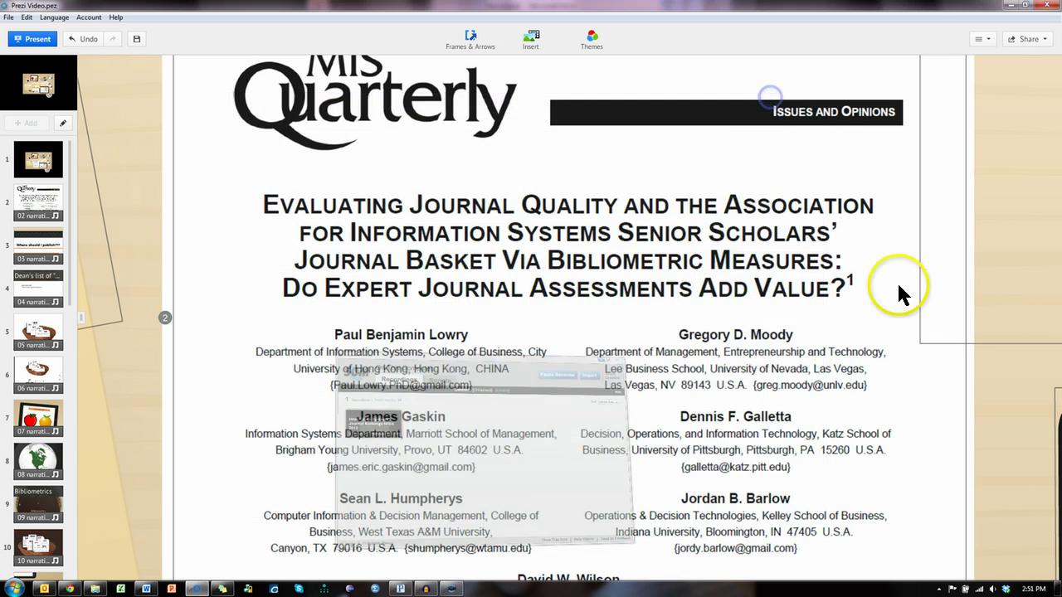
{"action": "scroll", "coordinate": [694, 298], "scroll_direction": "down", "scroll_amount": 3}
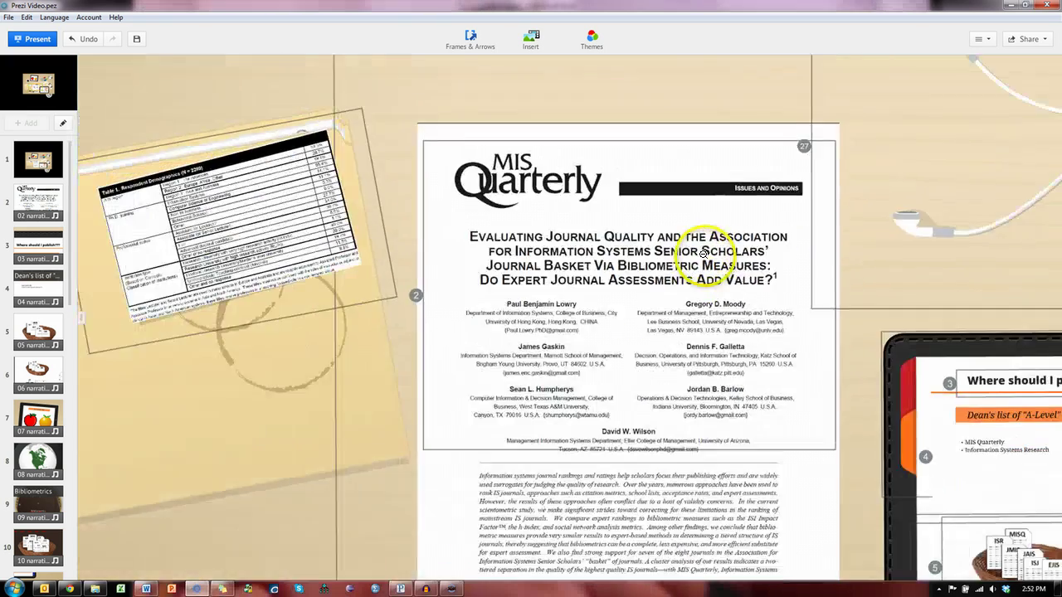
{"action": "scroll", "coordinate": [704, 251], "scroll_direction": "down", "scroll_amount": 5}
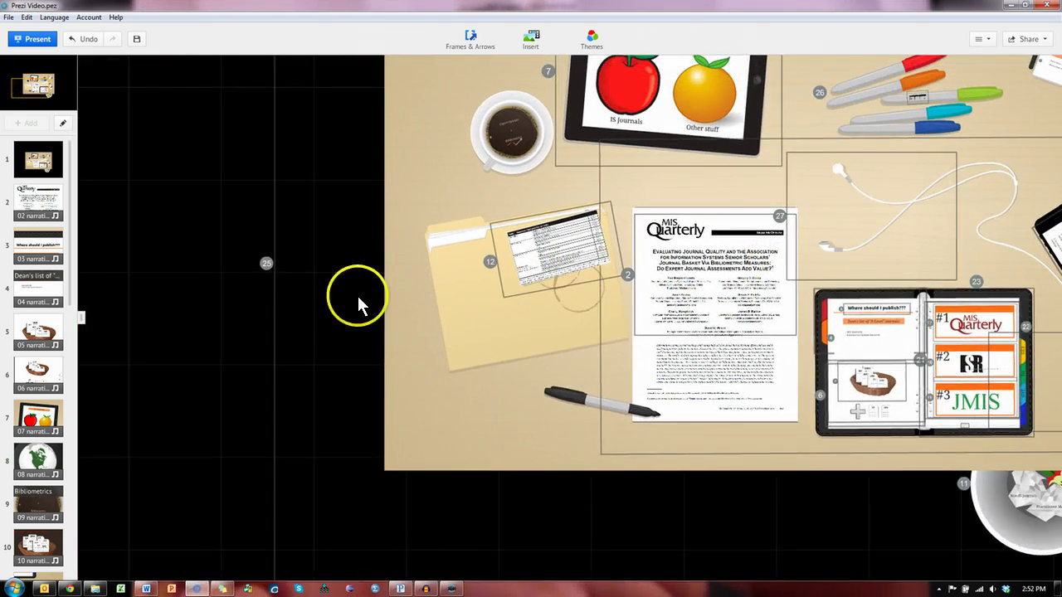
{"action": "scroll", "coordinate": [241, 356], "scroll_direction": "down", "scroll_amount": 3}
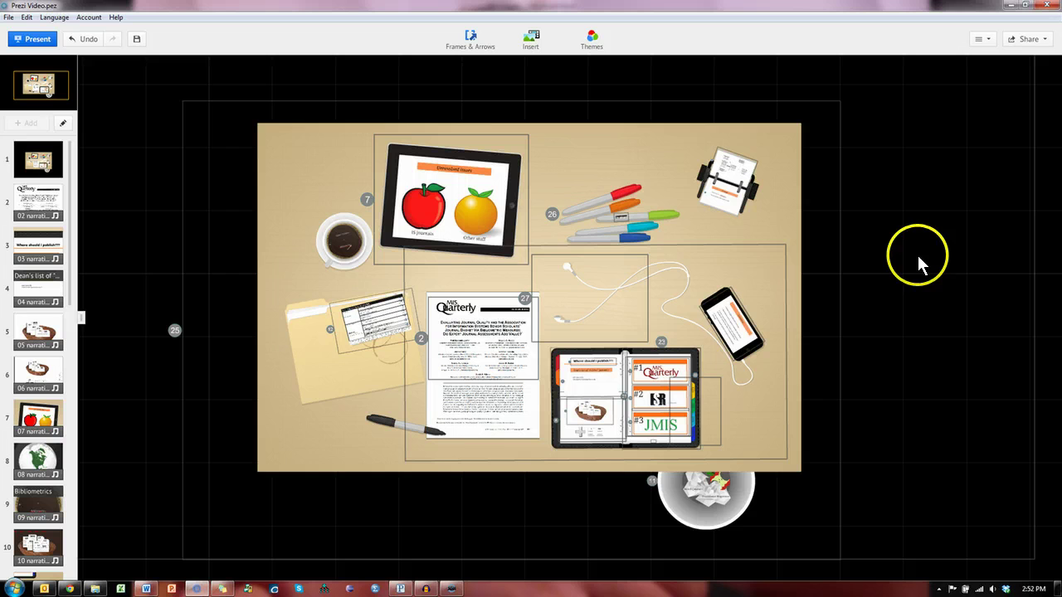